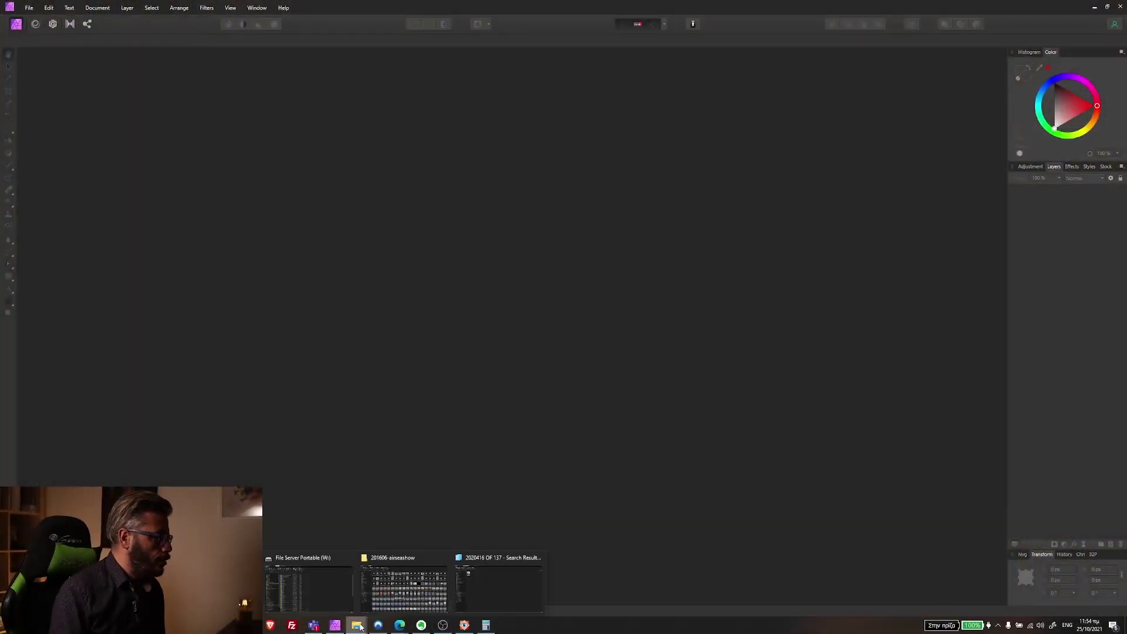
Step: Drag the pilot-and-Apache RAW photo from the Explorer search results into Affinity Photo's Develop persona
{"action": "left_click", "coordinate": [496, 587]}
{"action": "mouse_move", "coordinate": [171, 98]}
{"action": "left_mouse_down"}
{"action": "mouse_move", "coordinate": [443, 576]}
{"action": "mouse_move", "coordinate": [339, 627]}
{"action": "mouse_move", "coordinate": [452, 404]}
{"action": "left_mouse_up"}
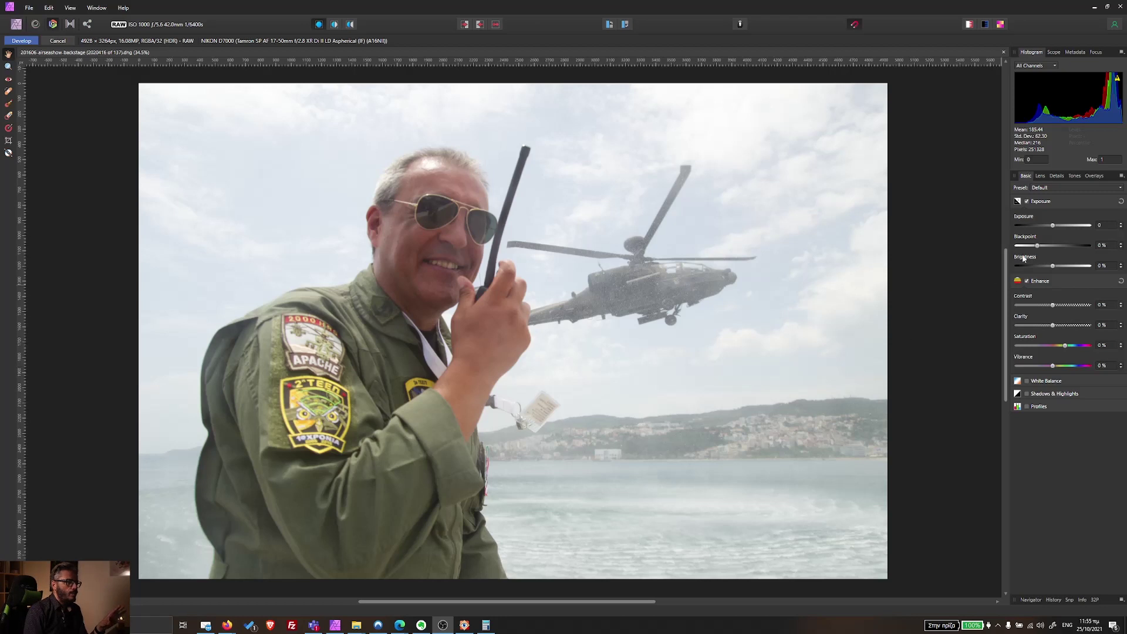
Step: Enable Shadows & Highlights and pull Highlights down to -79%
{"action": "left_click", "coordinate": [1027, 394]}
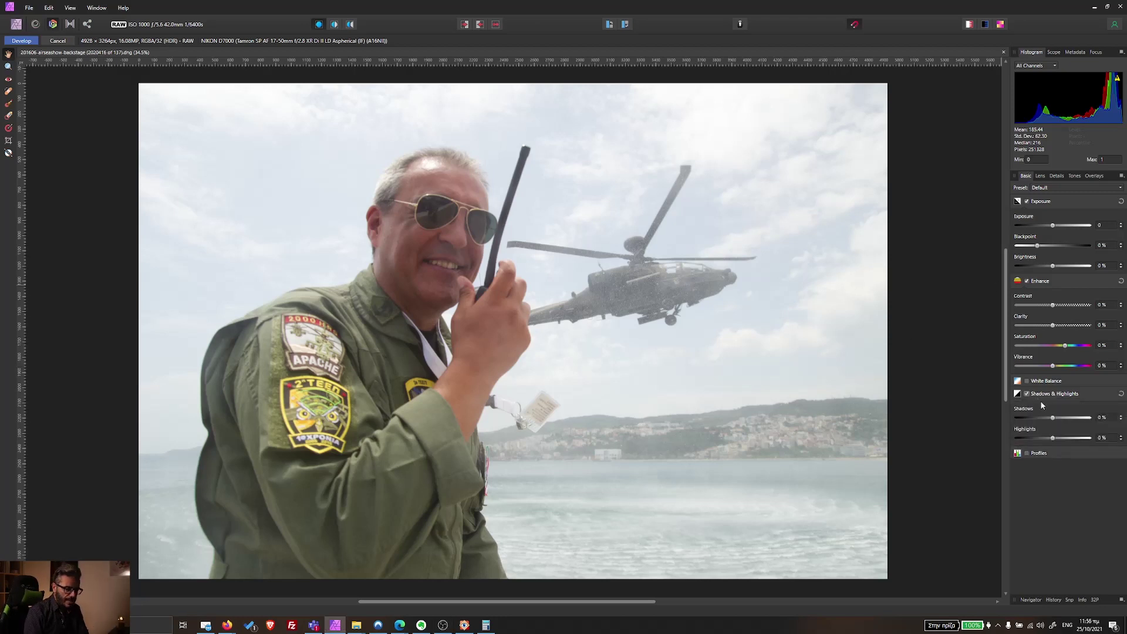
{"action": "left_click_drag", "start_coordinate": [1049, 439], "coordinate": [1037, 439]}
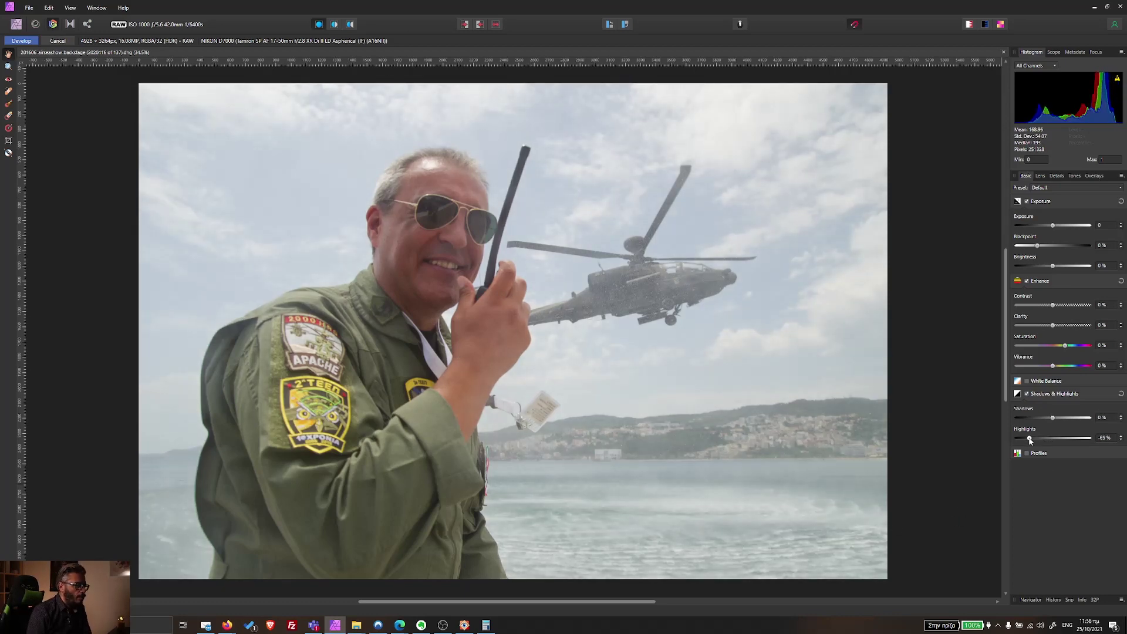
{"action": "left_click_drag", "start_coordinate": [1030, 439], "coordinate": [1025, 440]}
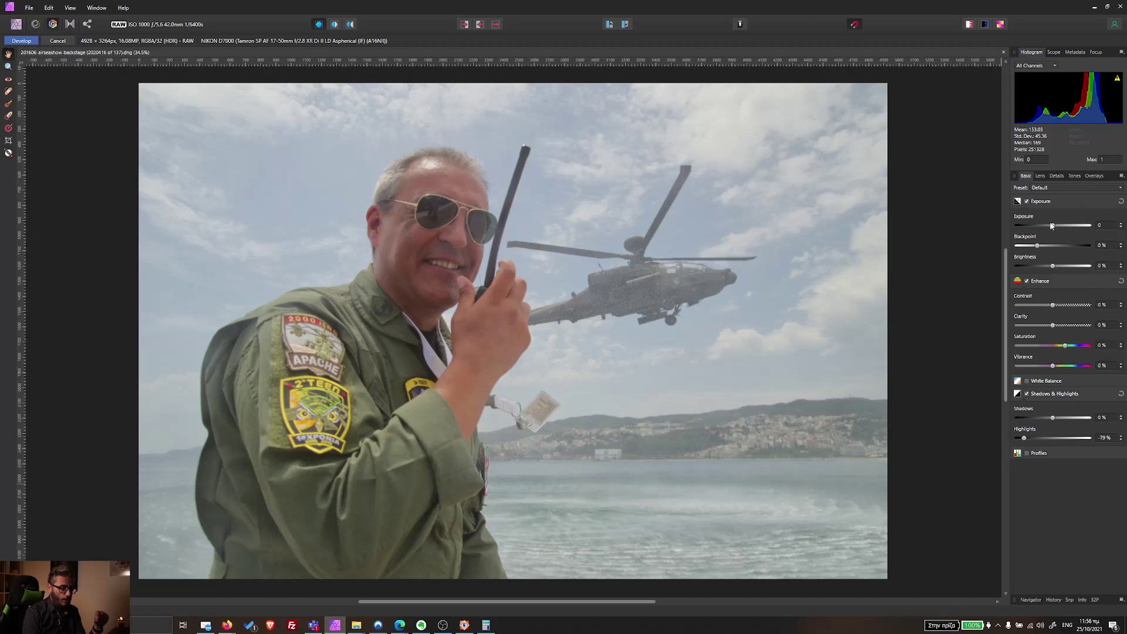
Step: Set Exposure 0.515, Blackpoint 7% and Vibrance 3%, then check the before/after split
{"action": "left_click_drag", "start_coordinate": [1053, 226], "coordinate": [1058, 228]}
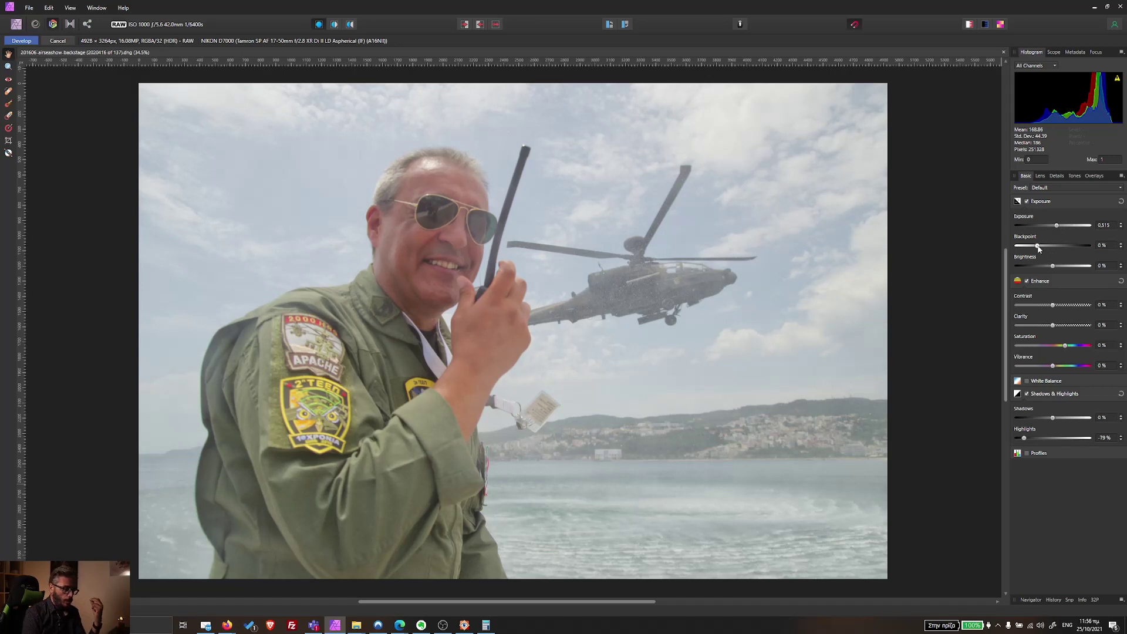
{"action": "left_click_drag", "start_coordinate": [1040, 247], "coordinate": [1052, 249]}
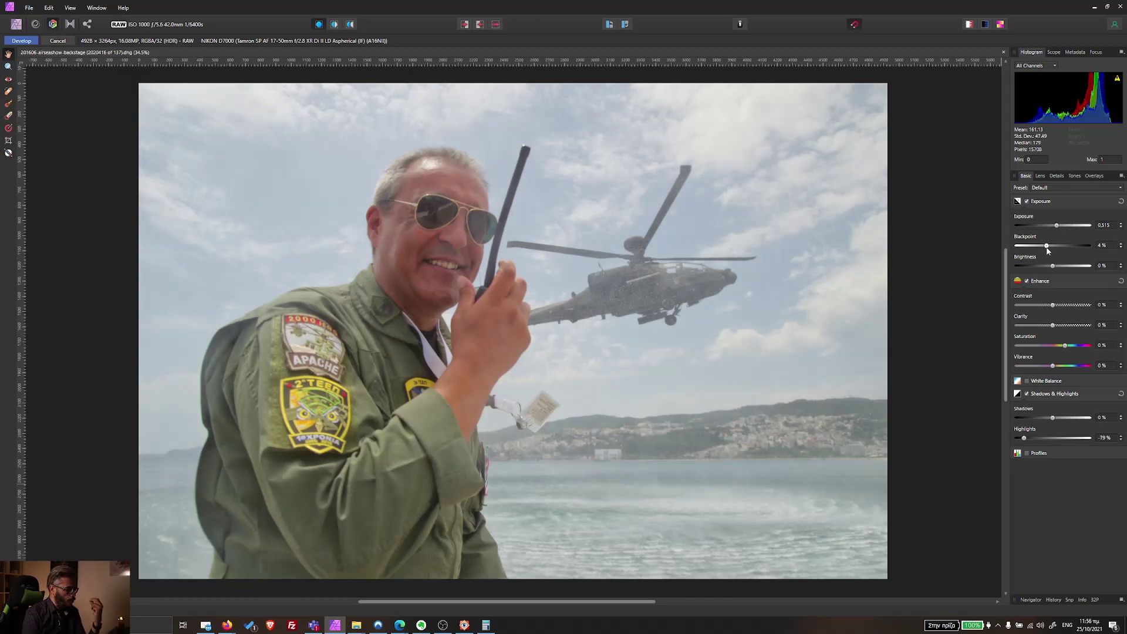
{"action": "left_click_drag", "start_coordinate": [1052, 250], "coordinate": [1056, 253]}
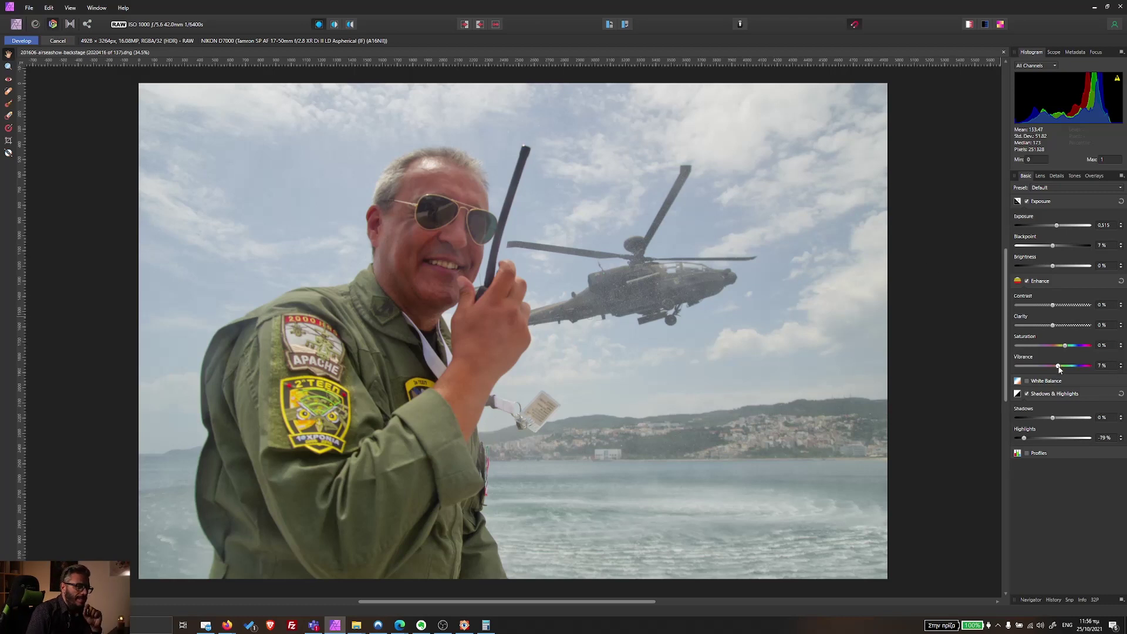
{"action": "left_click_drag", "start_coordinate": [1057, 367], "coordinate": [1056, 366]}
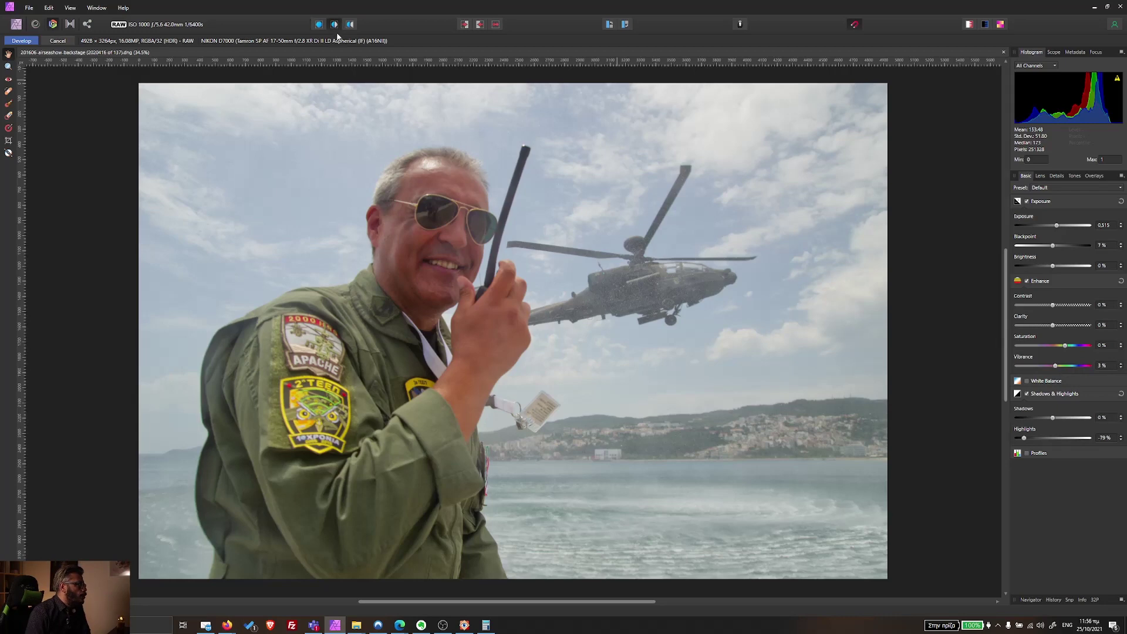
{"action": "left_click_drag", "start_coordinate": [509, 253], "coordinate": [918, 294]}
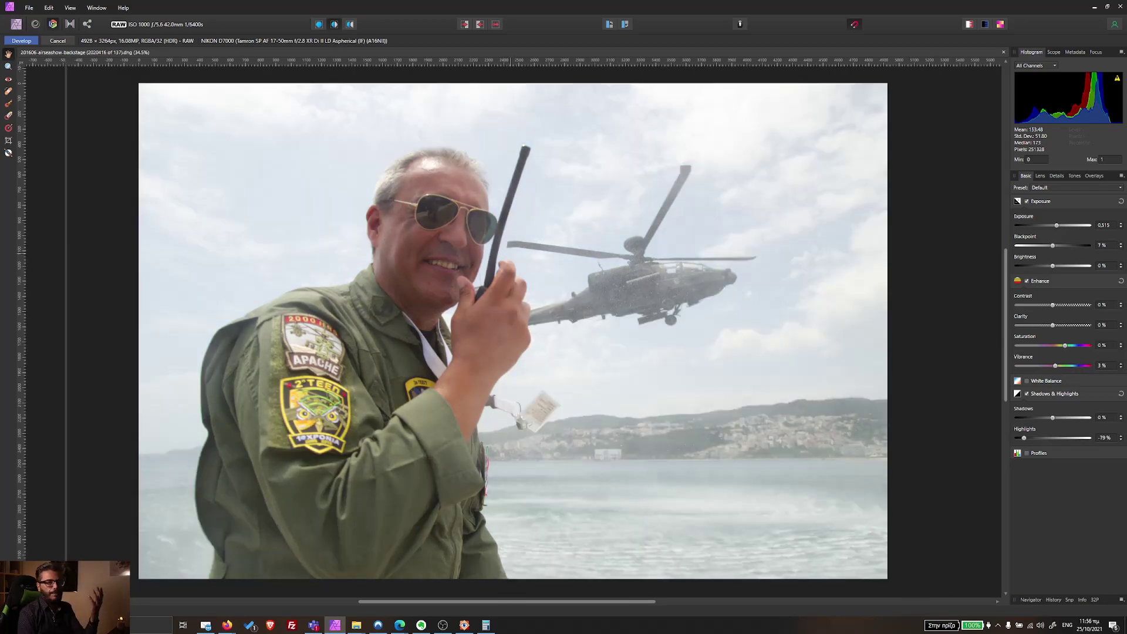
{"action": "left_click_drag", "start_coordinate": [139, 579], "coordinate": [951, 579]}
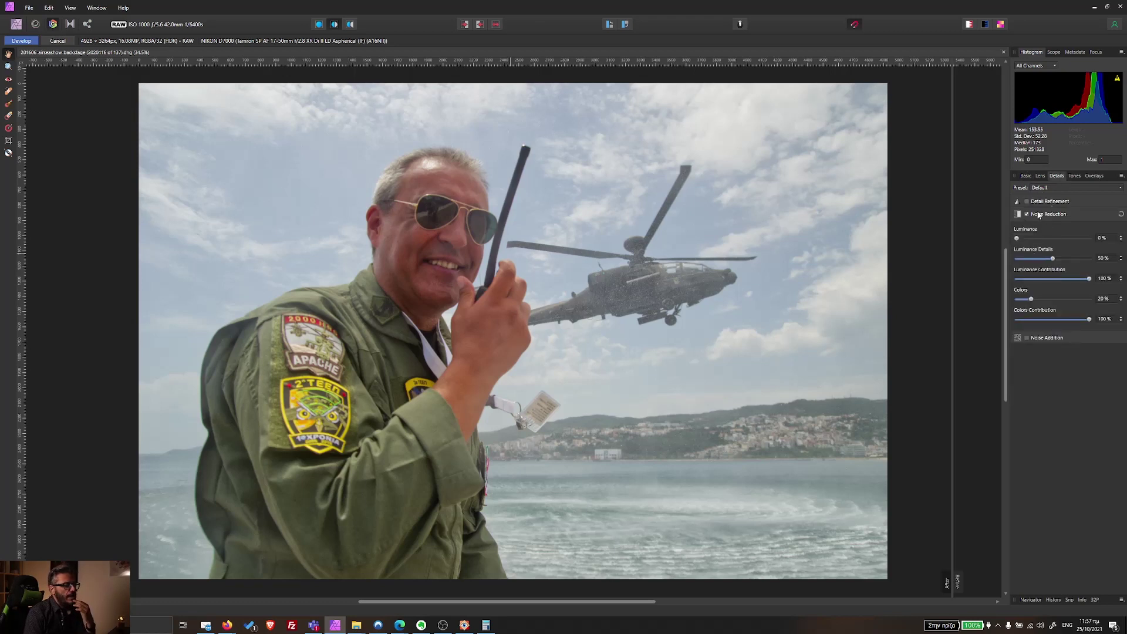
Step: Enable Detail Refinement at Radius 5% and Amount 35%, then develop the raw into a pixel layer
{"action": "left_click", "coordinate": [1027, 202]}
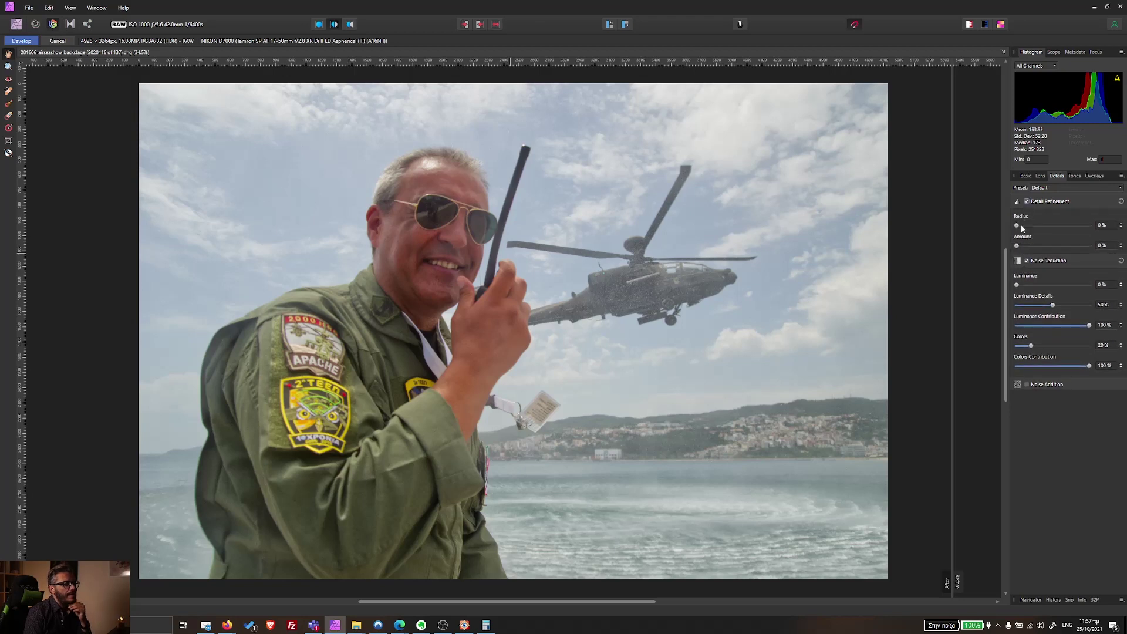
{"action": "left_click_drag", "start_coordinate": [1017, 228], "coordinate": [1037, 248]}
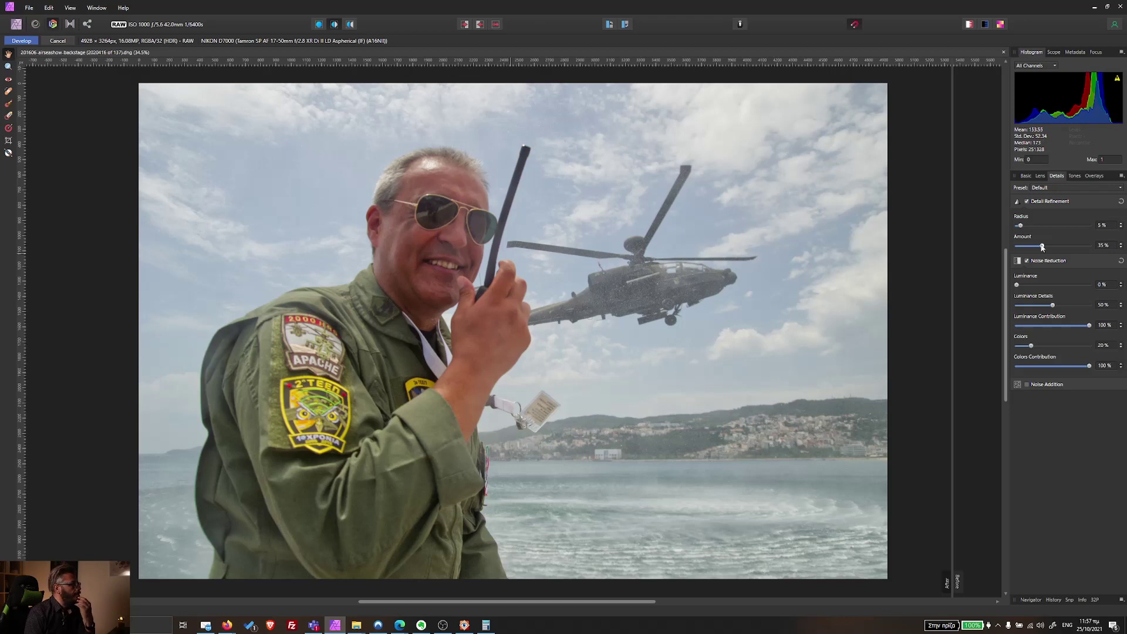
{"action": "left_click", "coordinate": [1074, 175]}
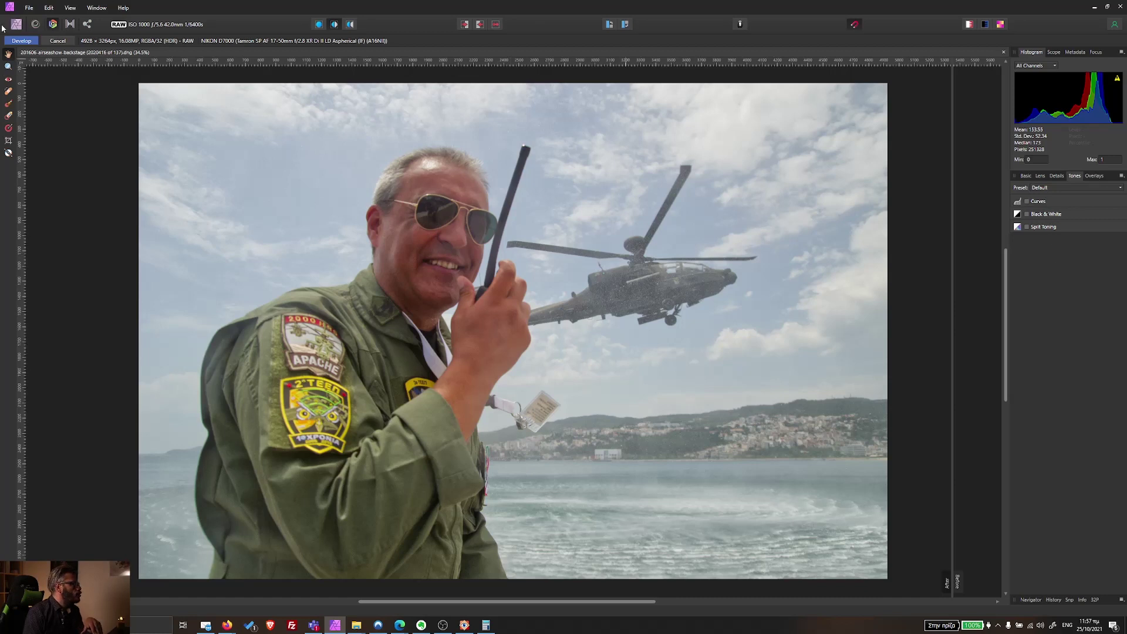
{"action": "left_click", "coordinate": [20, 41]}
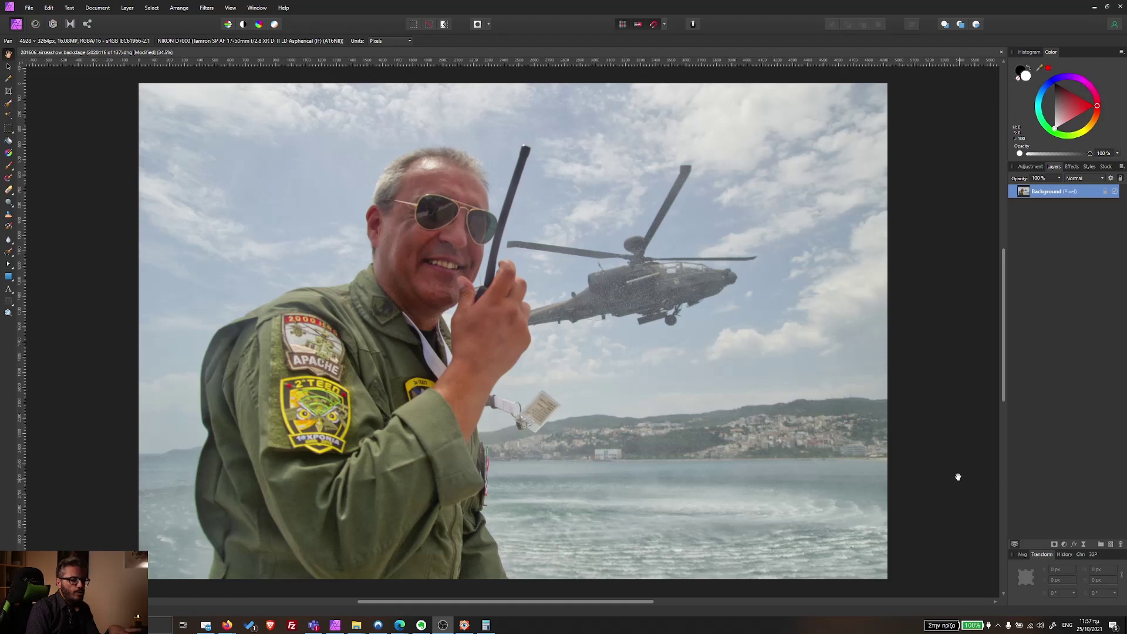
Step: Add a Gradient Map adjustment, reverse it and delete its middle stop
{"action": "left_click", "coordinate": [1063, 546]}
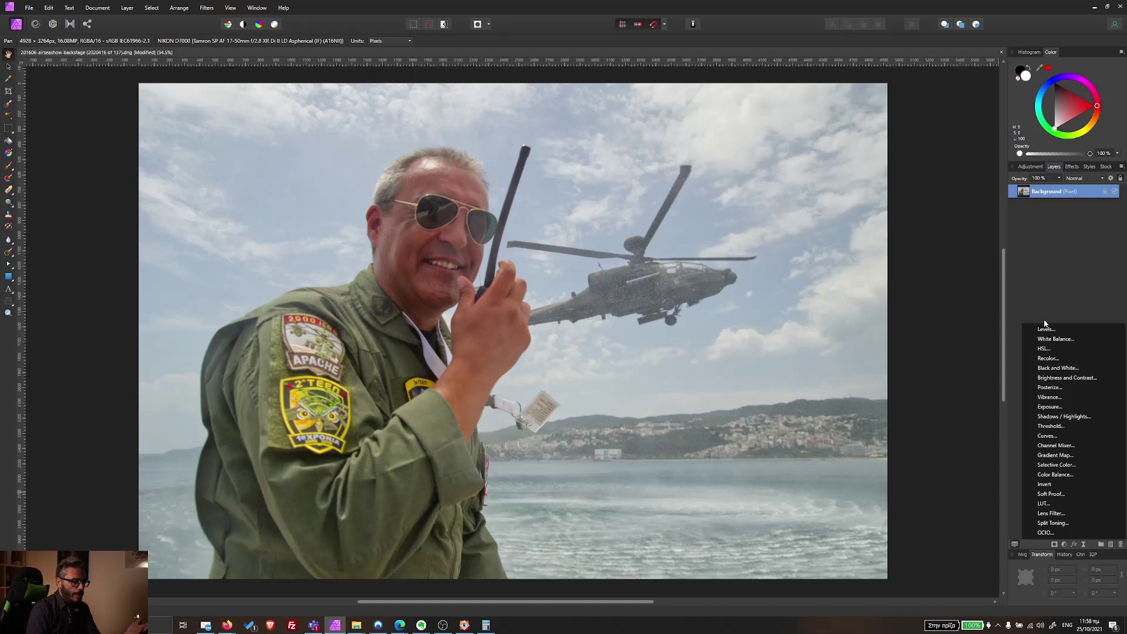
{"action": "left_click", "coordinate": [1064, 456]}
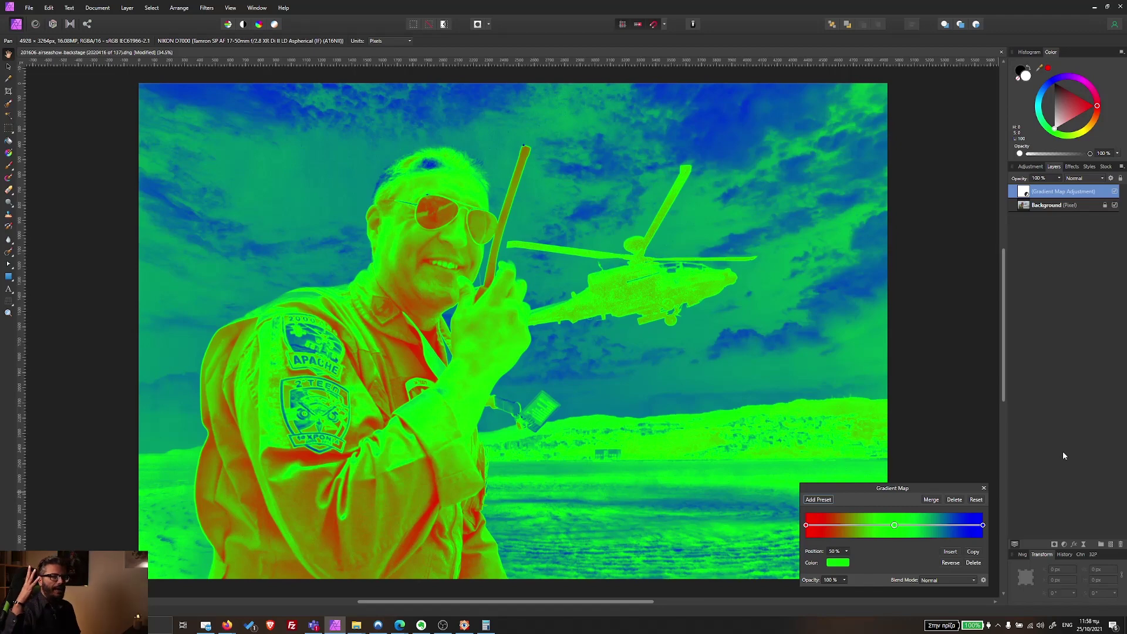
{"action": "left_click", "coordinate": [951, 564]}
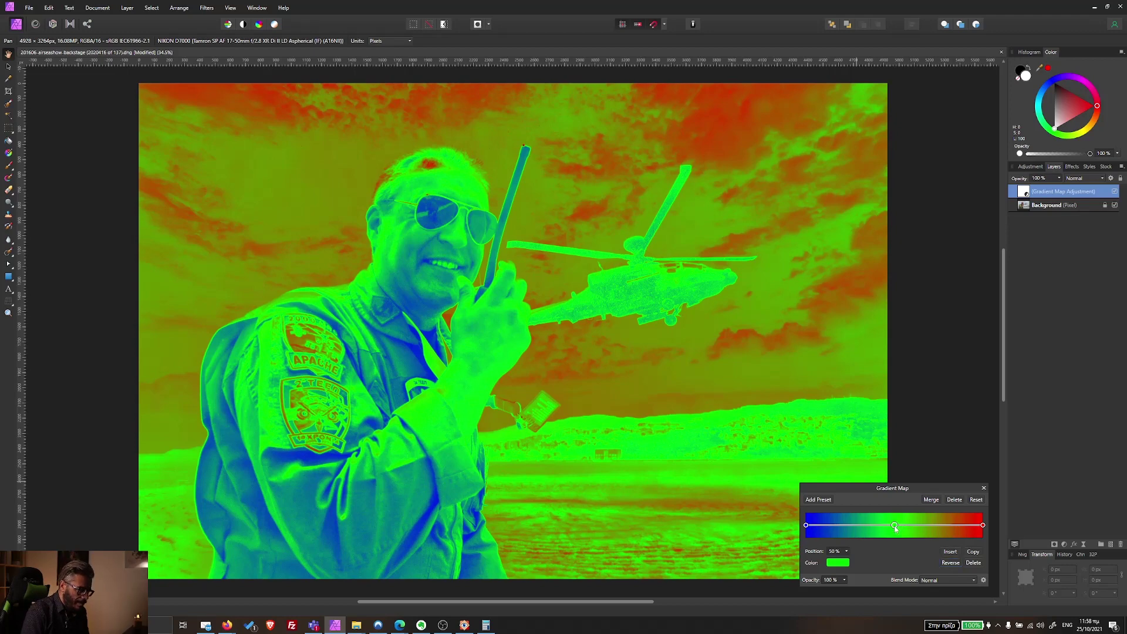
{"action": "left_click", "coordinate": [974, 563]}
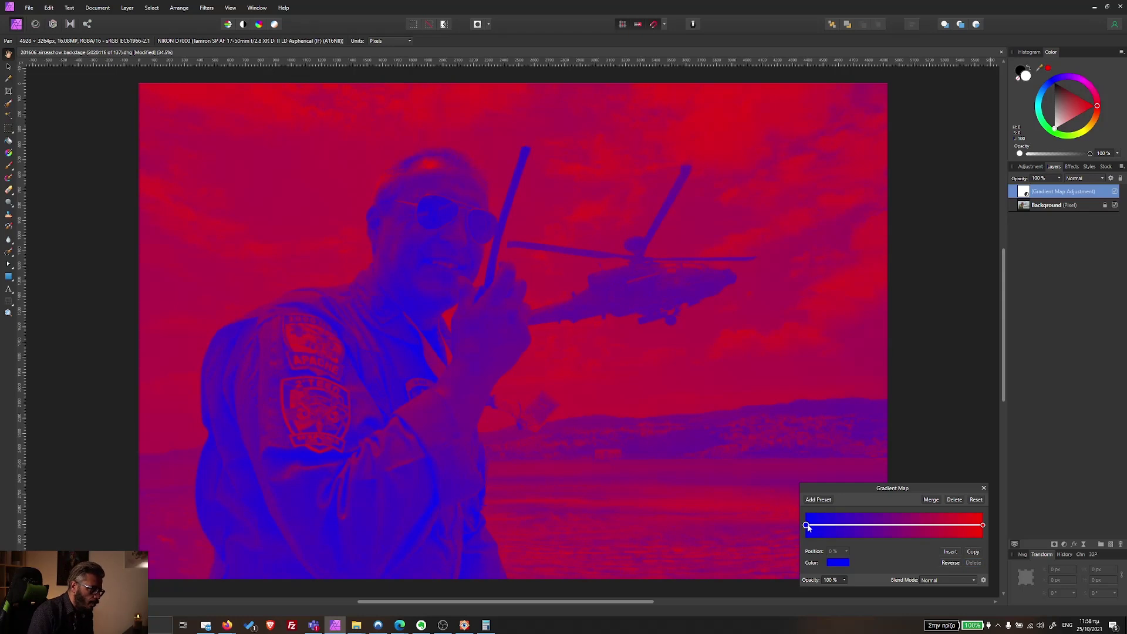
Step: Set the gradient's left stop to green and its right stop to yellow
{"action": "left_click", "coordinate": [840, 565]}
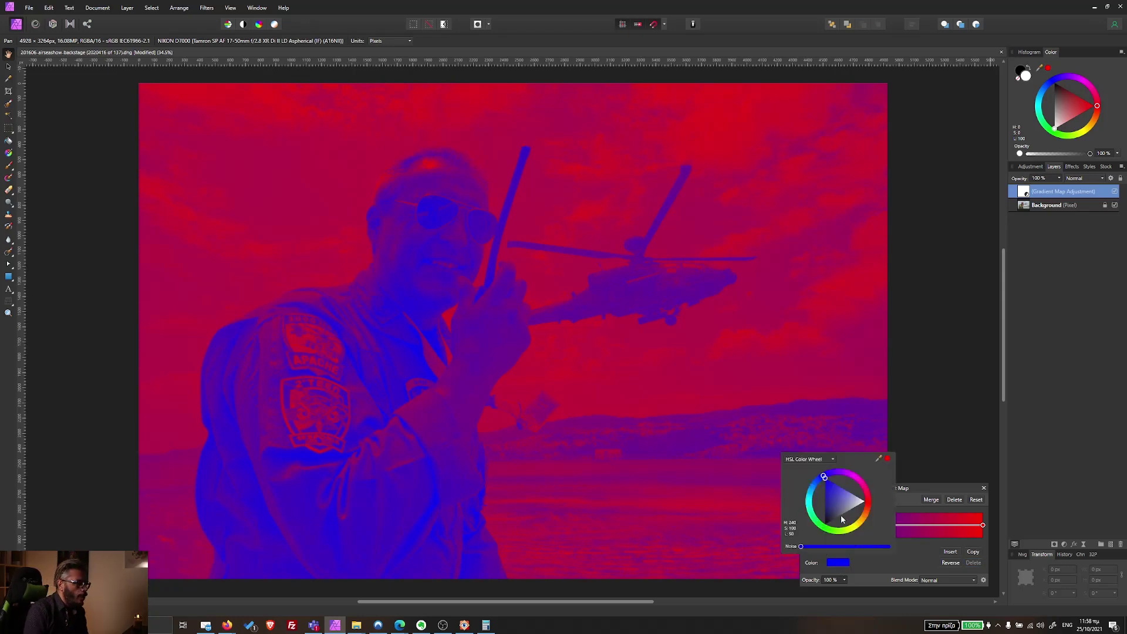
{"action": "left_click", "coordinate": [810, 514]}
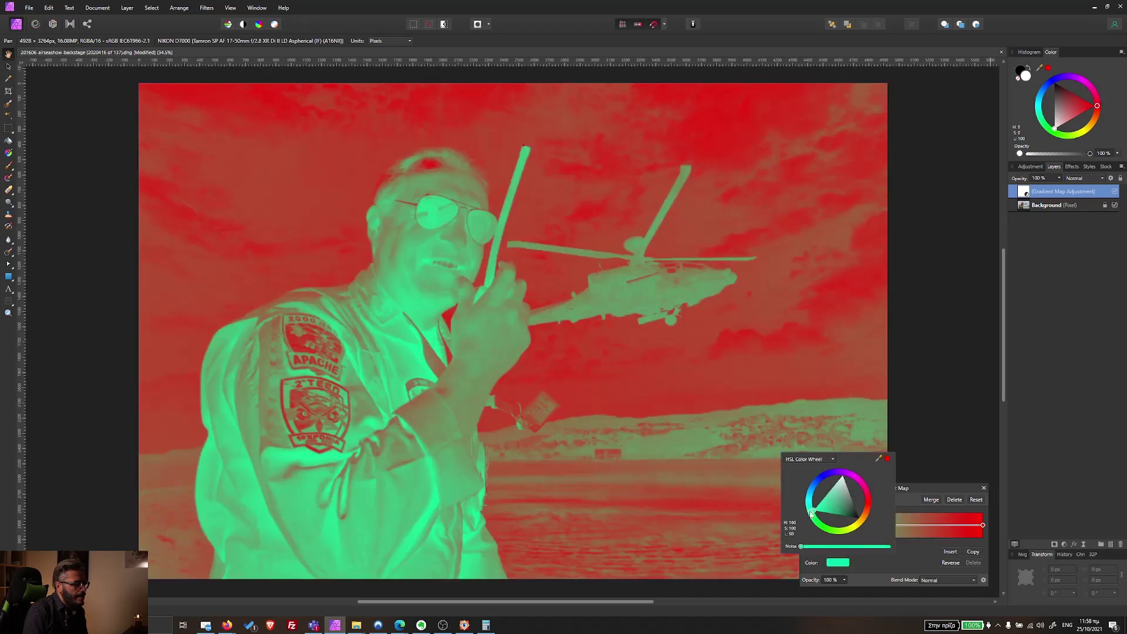
{"action": "left_click_drag", "start_coordinate": [811, 514], "coordinate": [812, 514]}
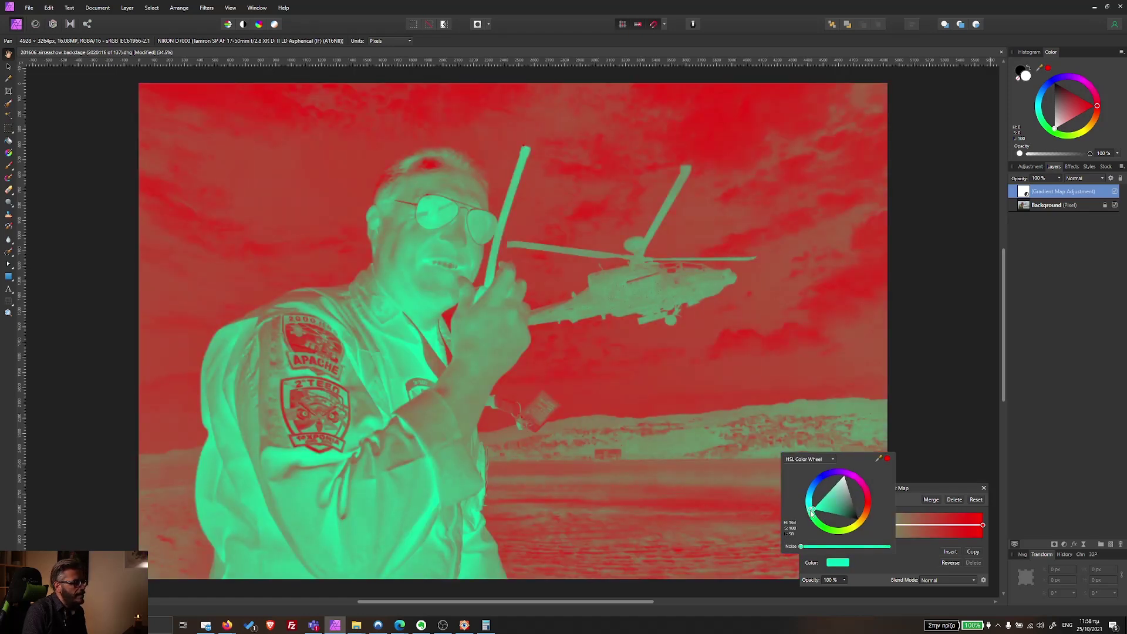
{"action": "left_click", "coordinate": [984, 526]}
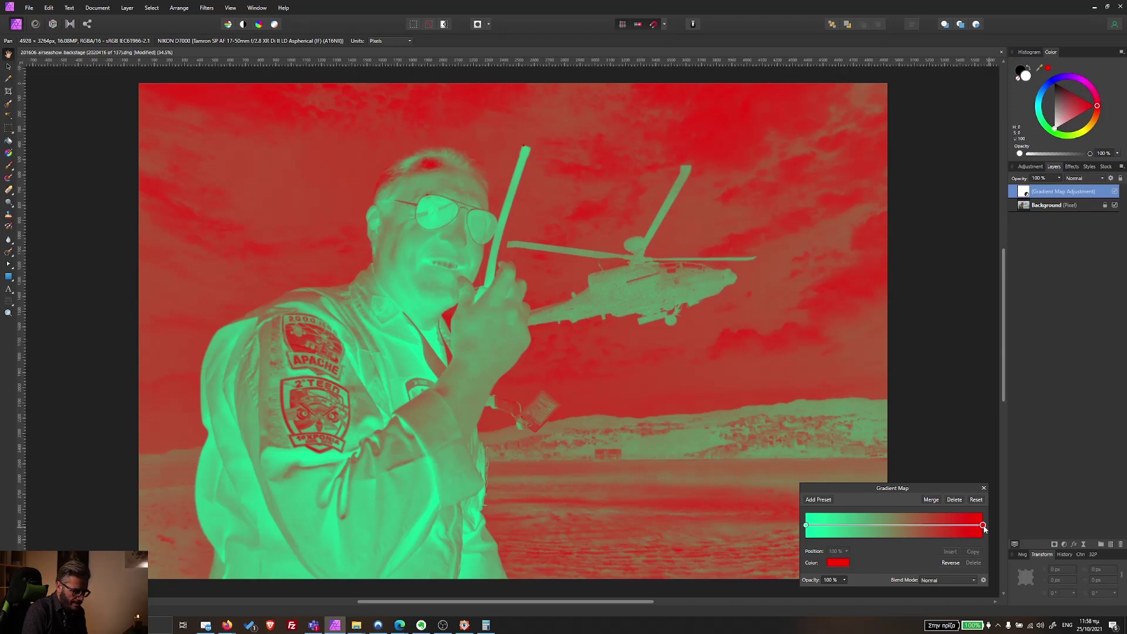
{"action": "left_click", "coordinate": [844, 566]}
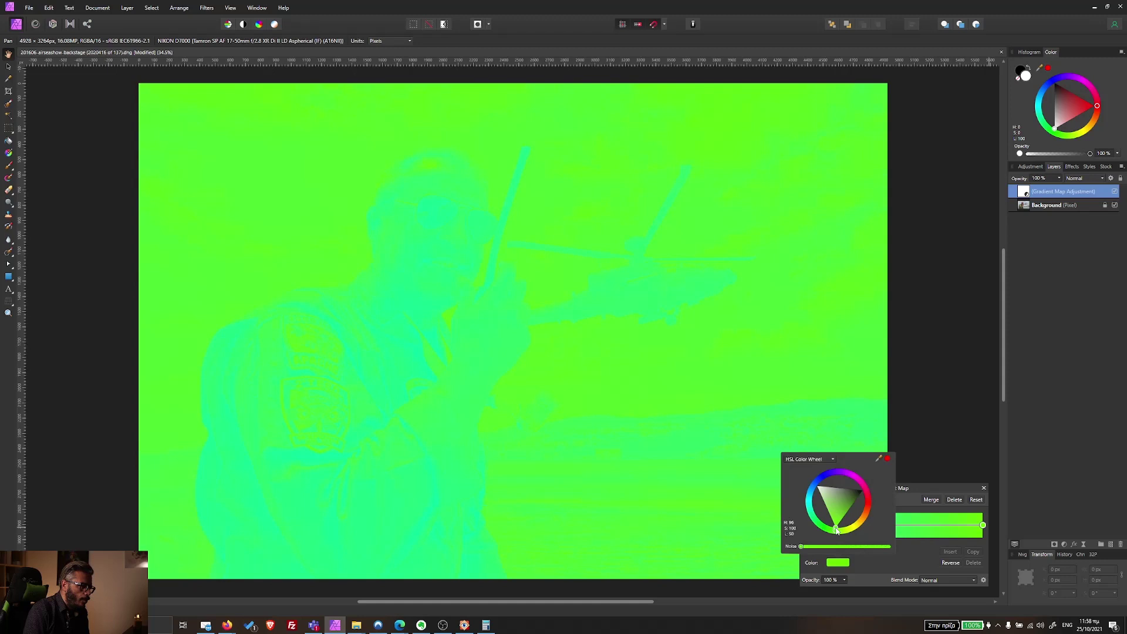
{"action": "left_click_drag", "start_coordinate": [840, 532], "coordinate": [852, 531]}
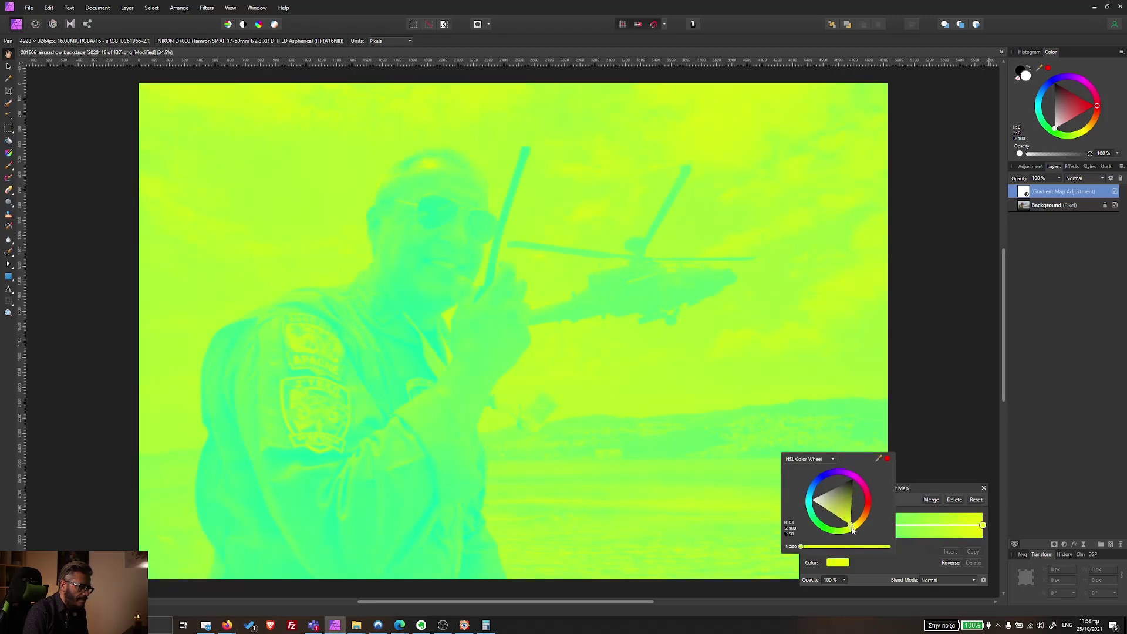
Step: Set the Gradient Map to Soft Light at 25% opacity and toggle its visibility to compare
{"action": "left_click", "coordinate": [927, 583]}
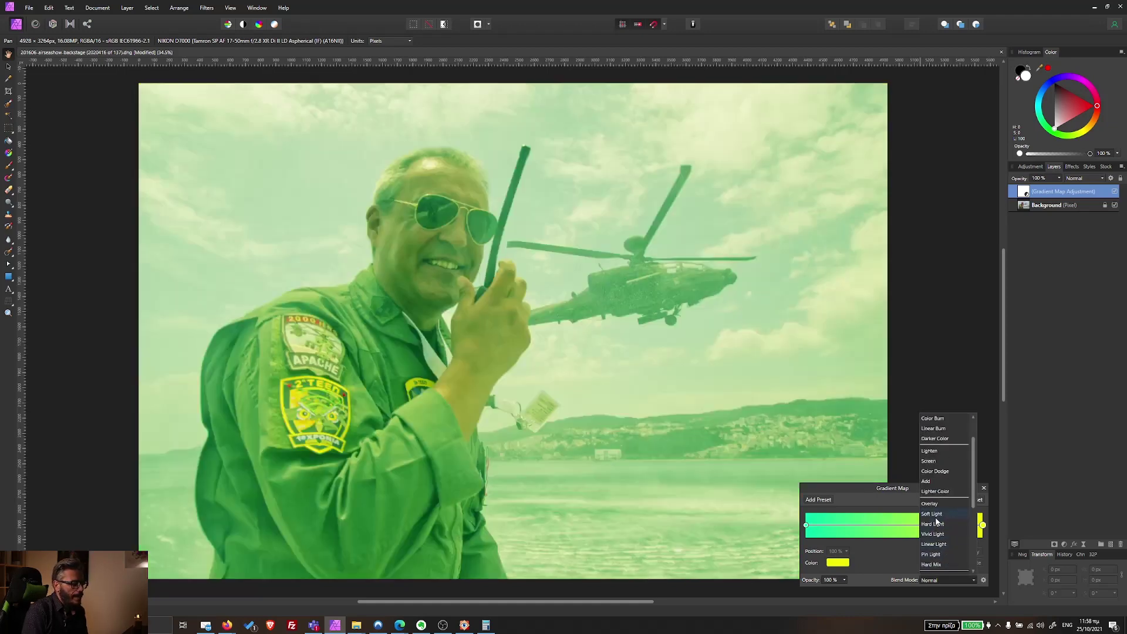
{"action": "left_click", "coordinate": [932, 547]}
{"action": "left_click", "coordinate": [845, 580]}
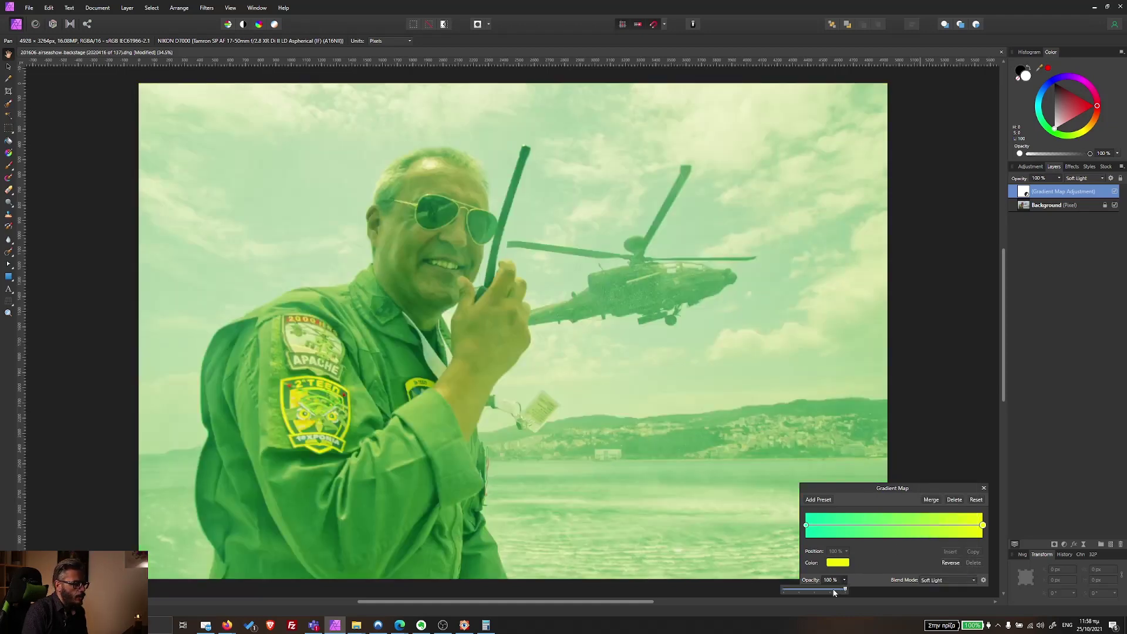
{"action": "left_click", "coordinate": [799, 588]}
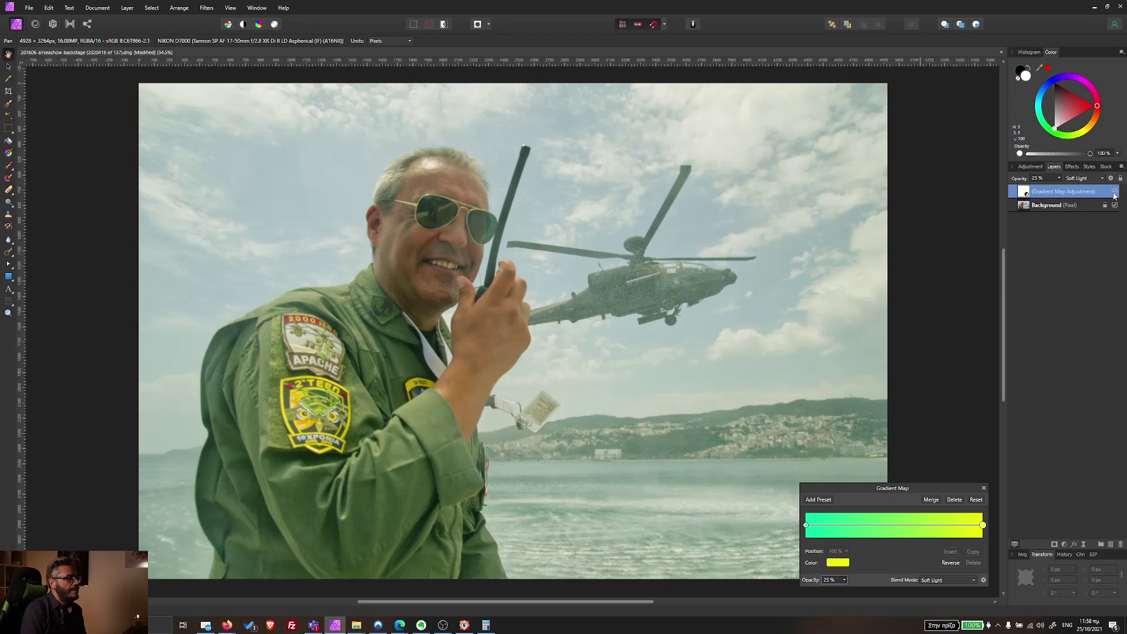
{"action": "left_click", "coordinate": [1115, 192]}
{"action": "left_click", "coordinate": [1115, 192]}
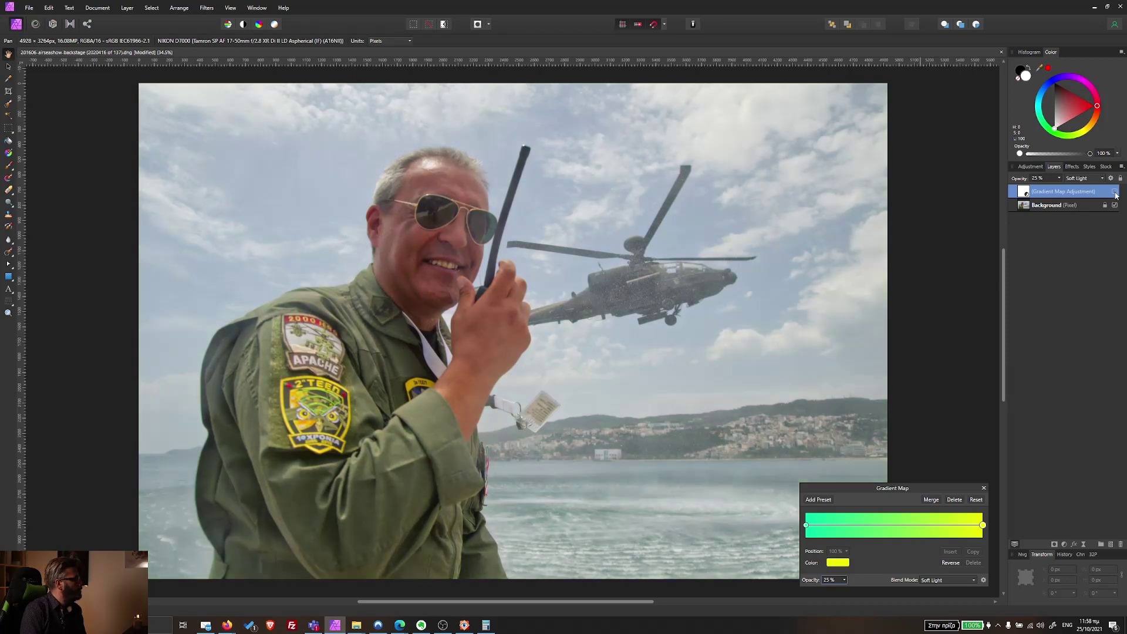
{"action": "left_click", "coordinate": [1115, 193]}
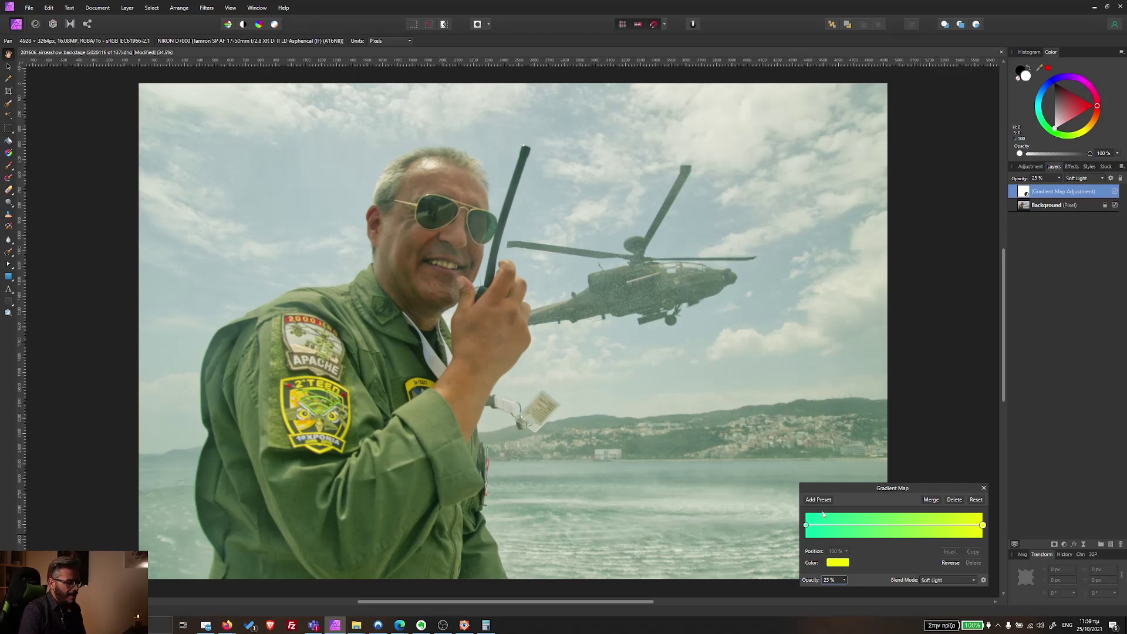
Step: Darken the gradient's left stop to a deep green in the HSL wheel
{"action": "left_click", "coordinate": [806, 526]}
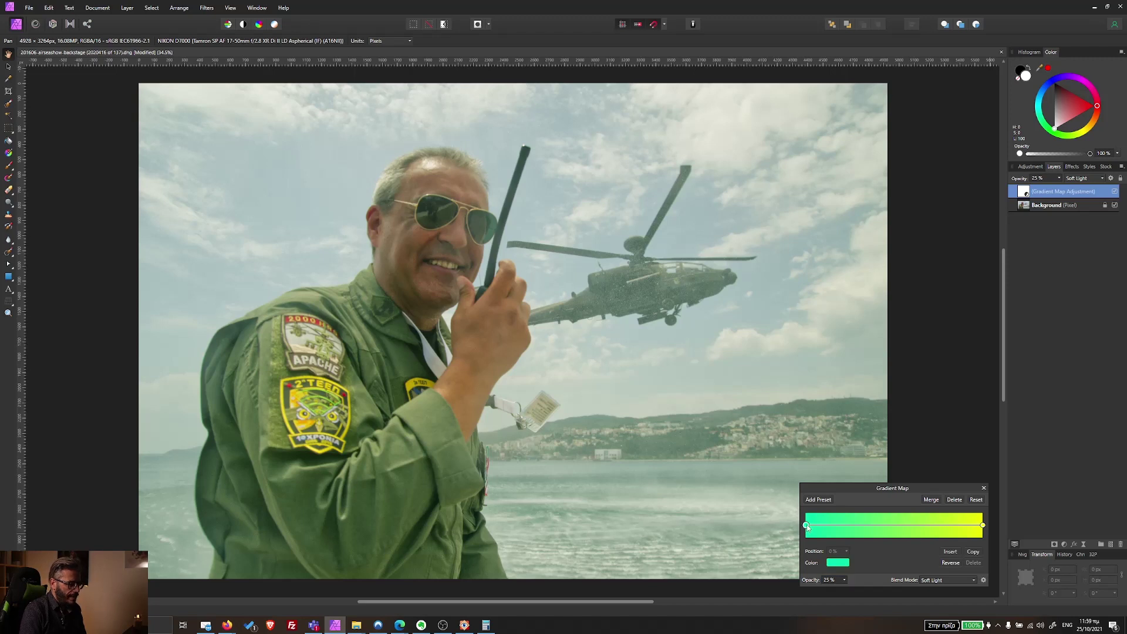
{"action": "left_click", "coordinate": [839, 565]}
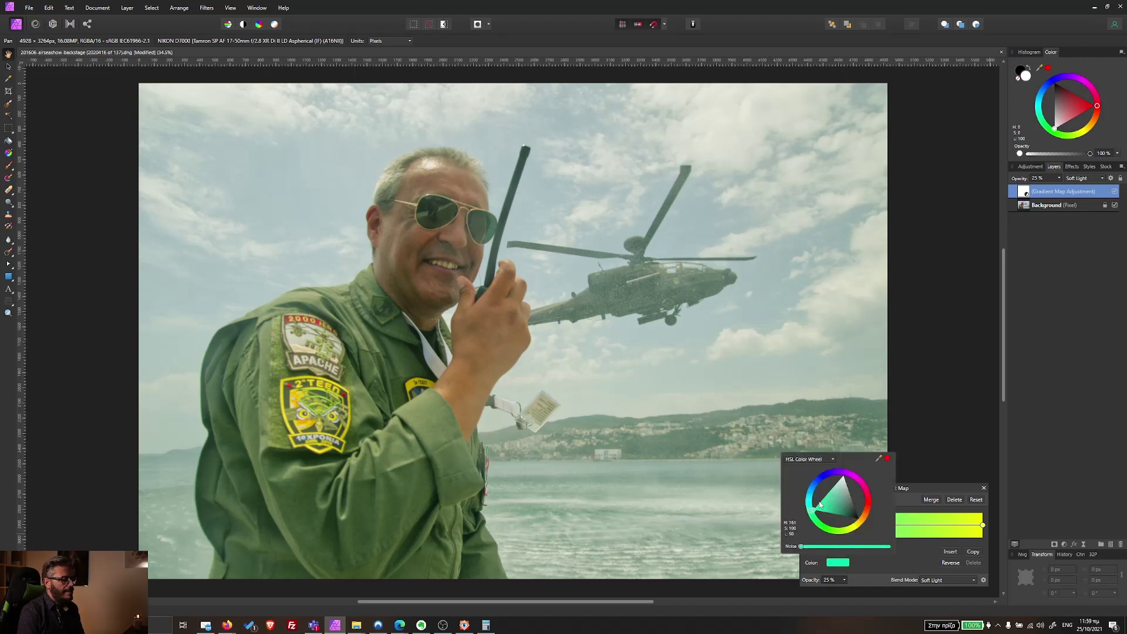
{"action": "mouse_move", "coordinate": [817, 512]}
{"action": "left_mouse_down"}
{"action": "mouse_move", "coordinate": [845, 520]}
{"action": "mouse_move", "coordinate": [811, 511]}
{"action": "left_mouse_up"}
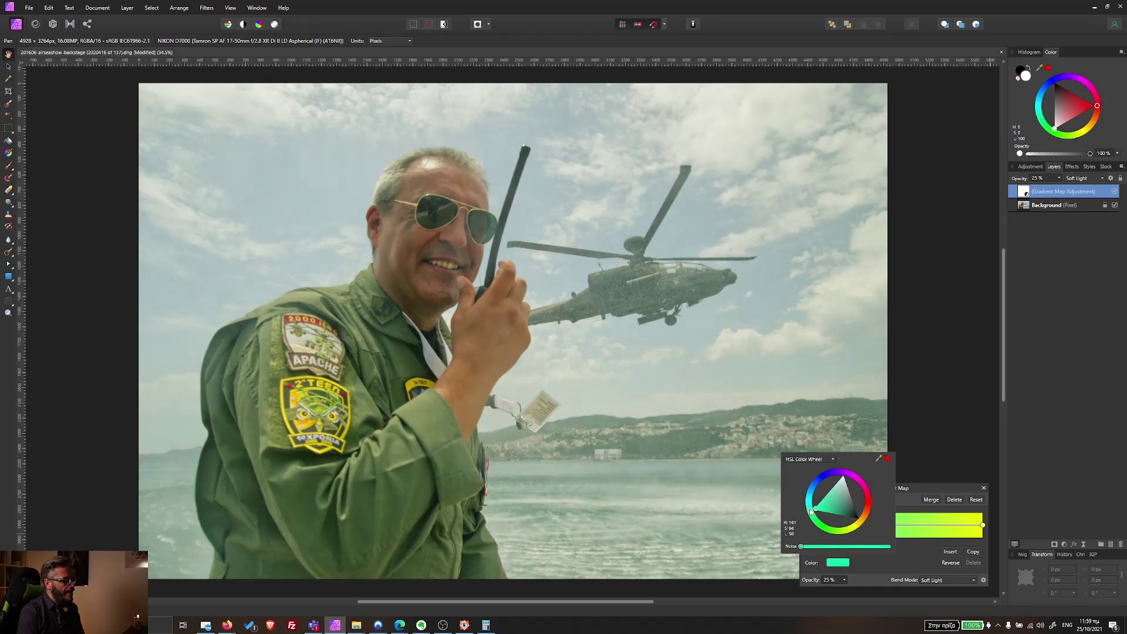
{"action": "left_click_drag", "start_coordinate": [811, 511], "coordinate": [838, 525]}
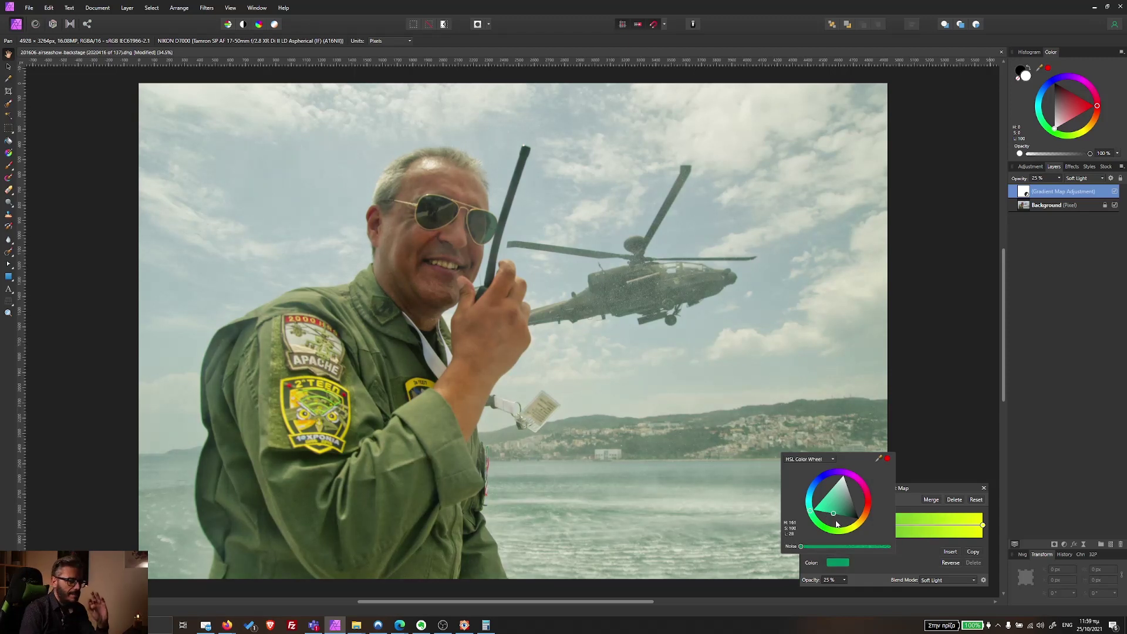
{"action": "left_click_drag", "start_coordinate": [838, 524], "coordinate": [836, 525]}
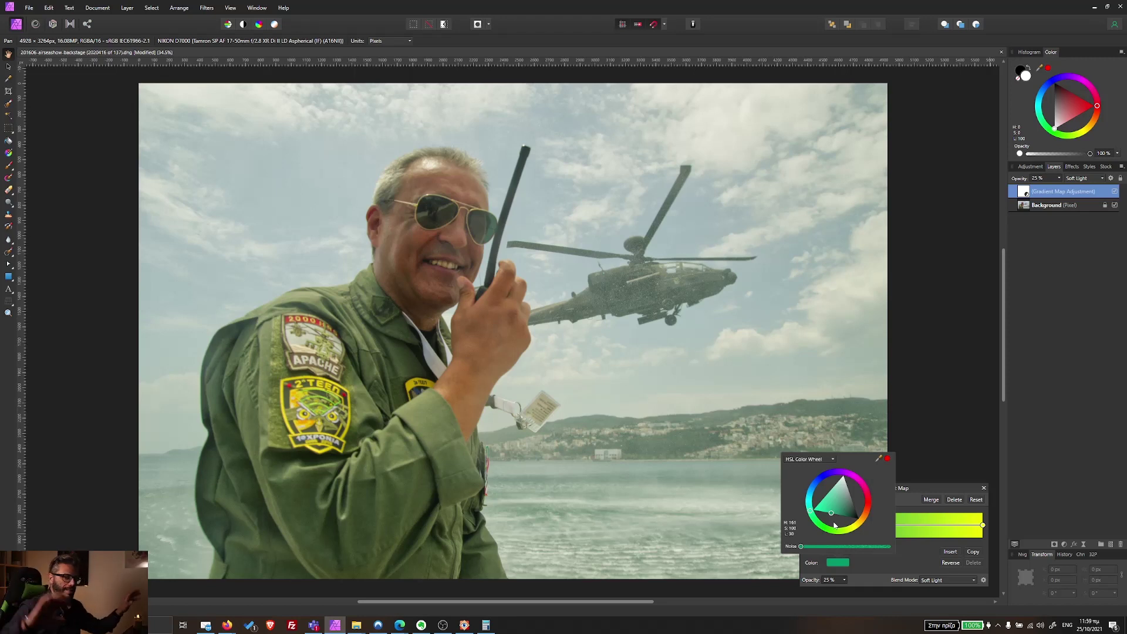
Step: Darken the right stop to an olive-toned yellow and close the Gradient Map dialog
{"action": "left_click", "coordinate": [929, 488]}
{"action": "left_click", "coordinate": [983, 525]}
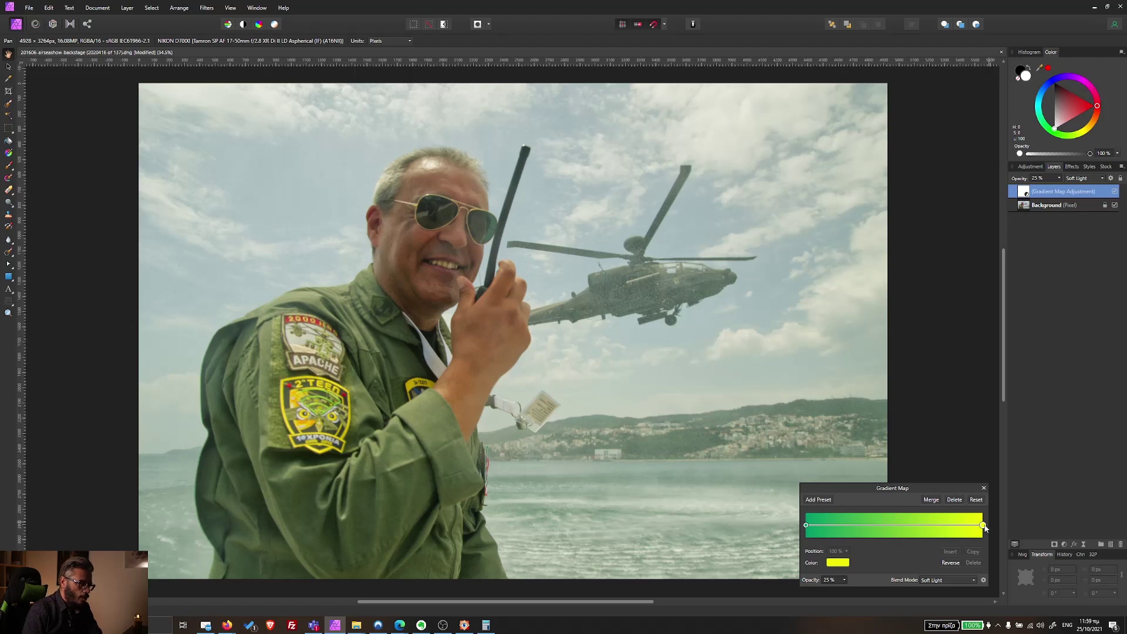
{"action": "left_click", "coordinate": [840, 567]}
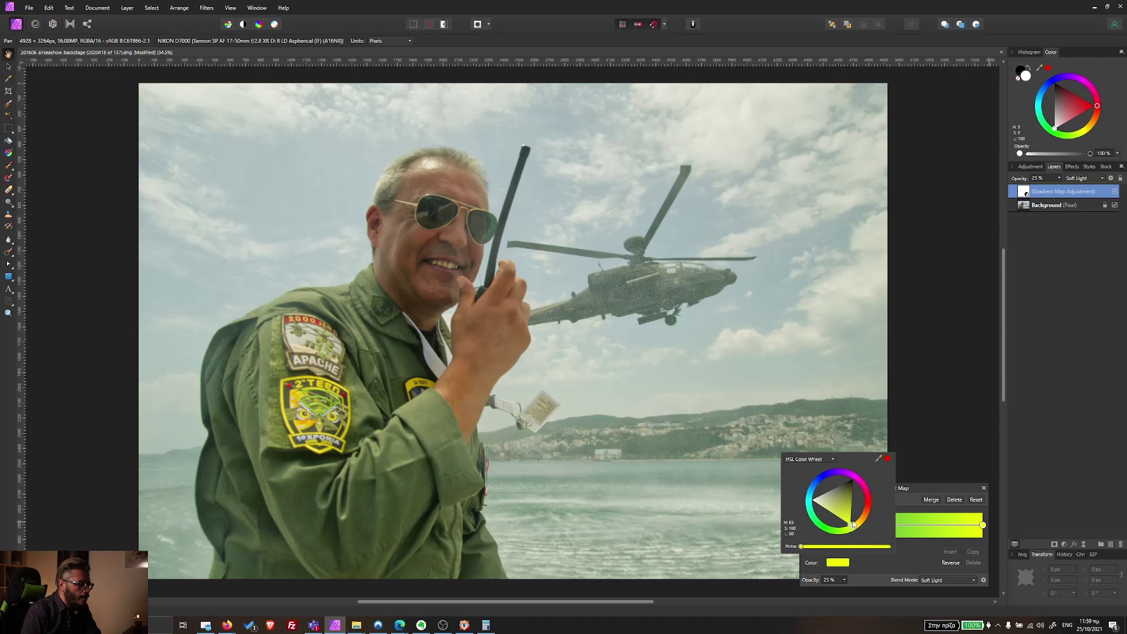
{"action": "left_click_drag", "start_coordinate": [854, 526], "coordinate": [860, 513]}
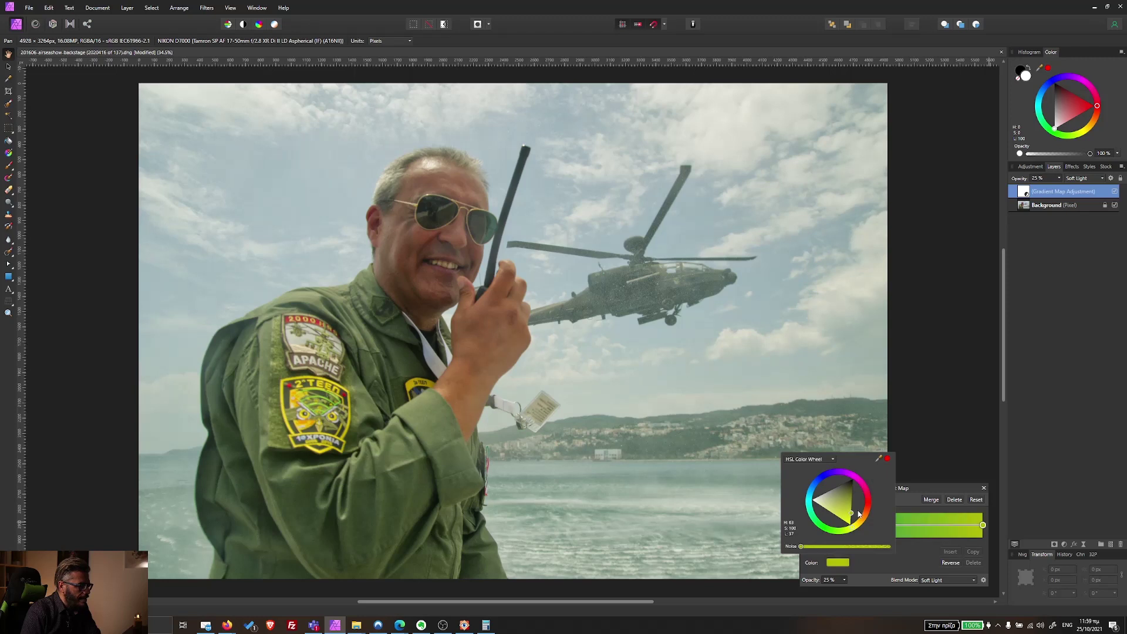
{"action": "left_click", "coordinate": [984, 489]}
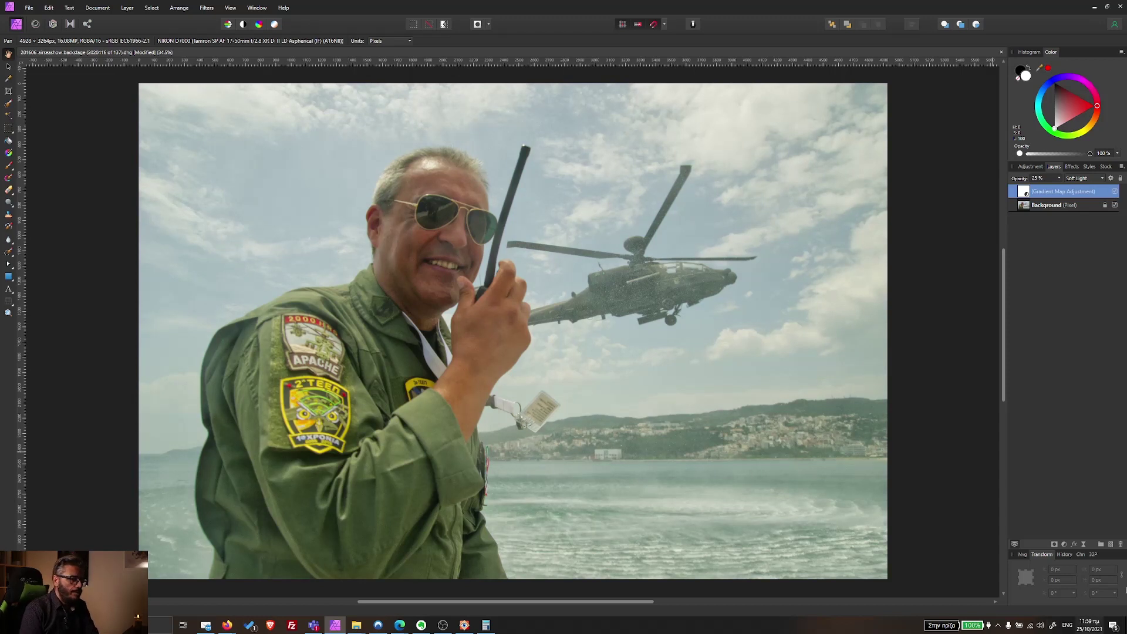
{"action": "left_click", "coordinate": [1065, 545]}
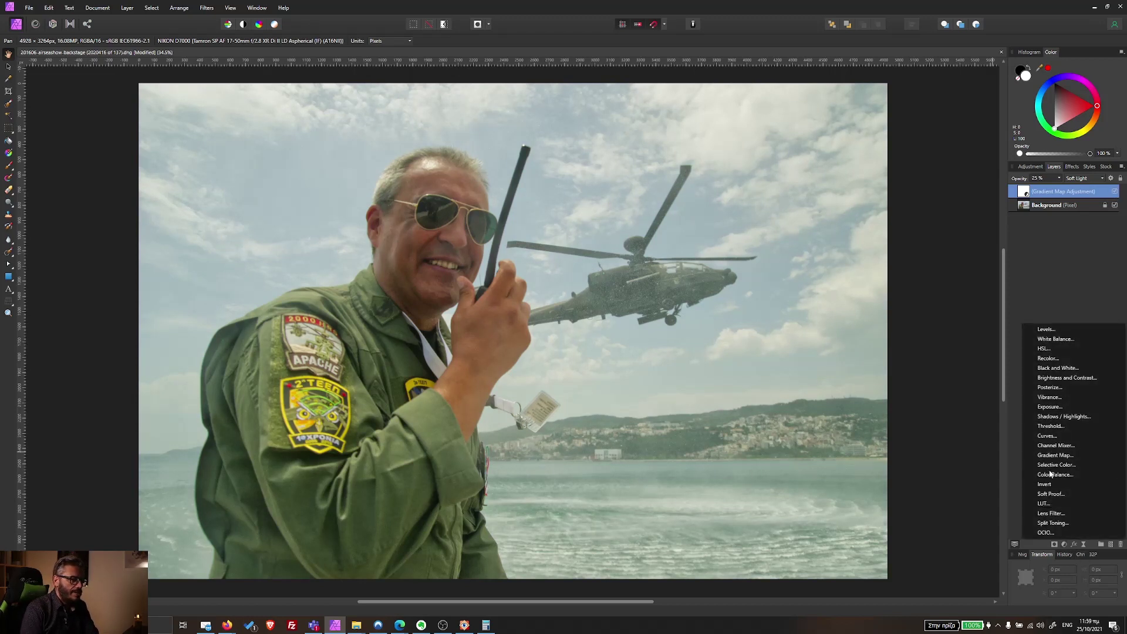
Step: Add a Curves adjustment and switch its channel to Red
{"action": "left_click", "coordinate": [1048, 435]}
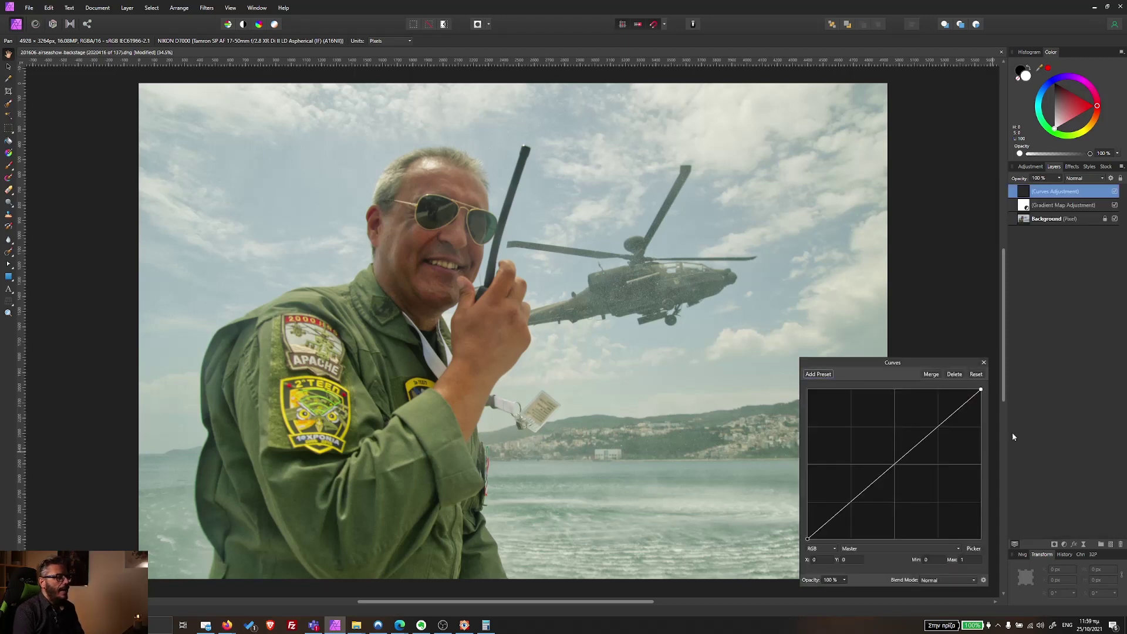
{"action": "left_click", "coordinate": [889, 548]}
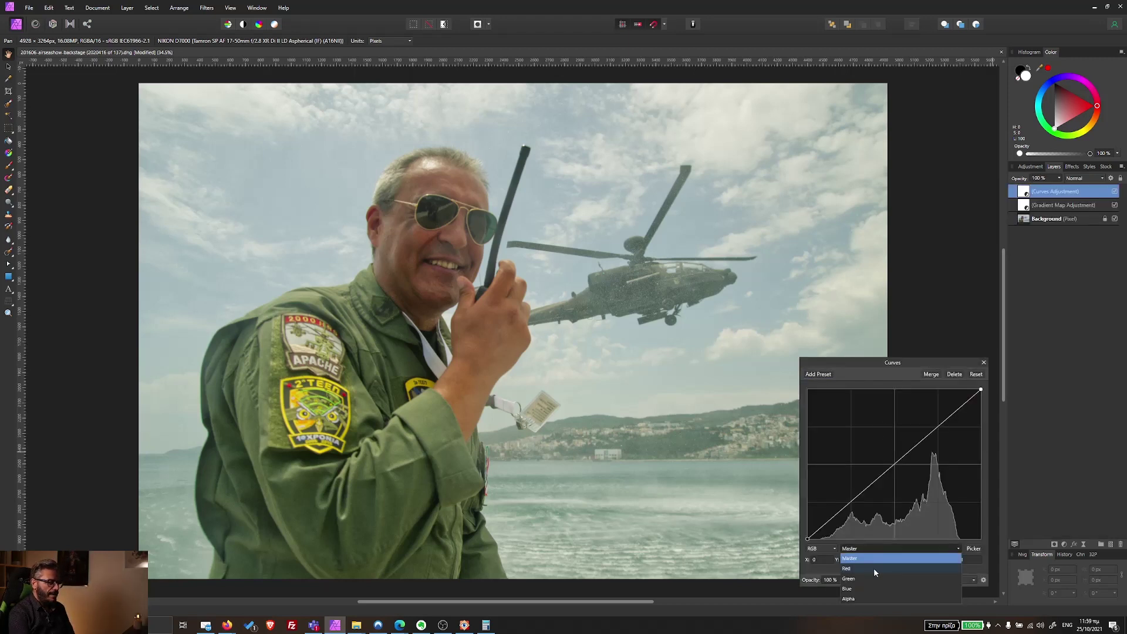
{"action": "left_click", "coordinate": [874, 568]}
{"action": "left_click", "coordinate": [880, 550]}
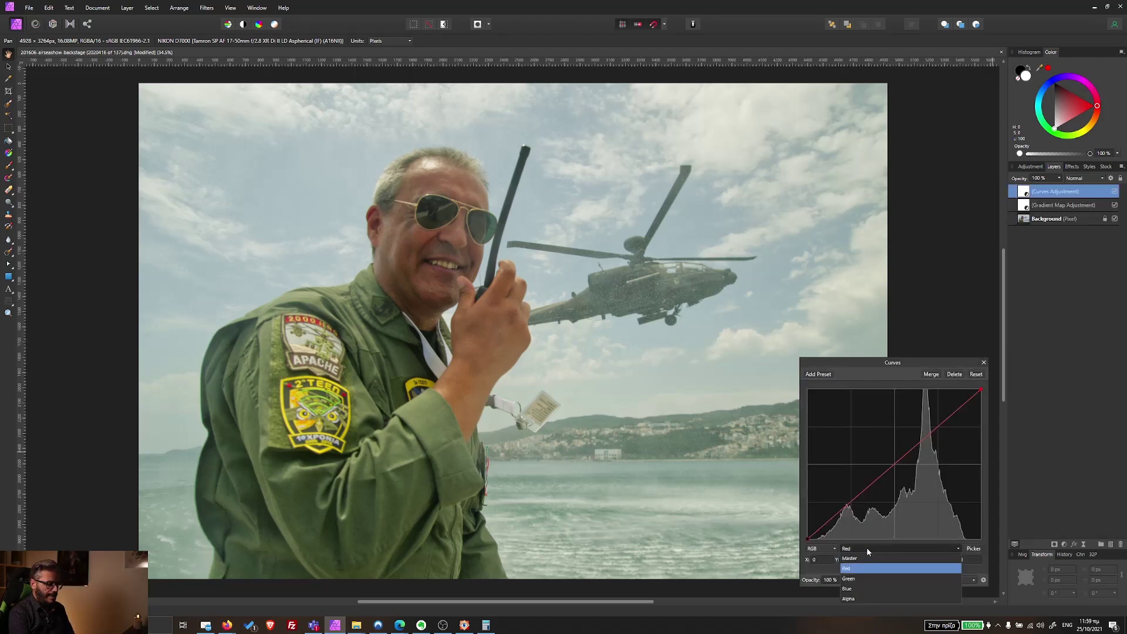
{"action": "left_click", "coordinate": [858, 551]}
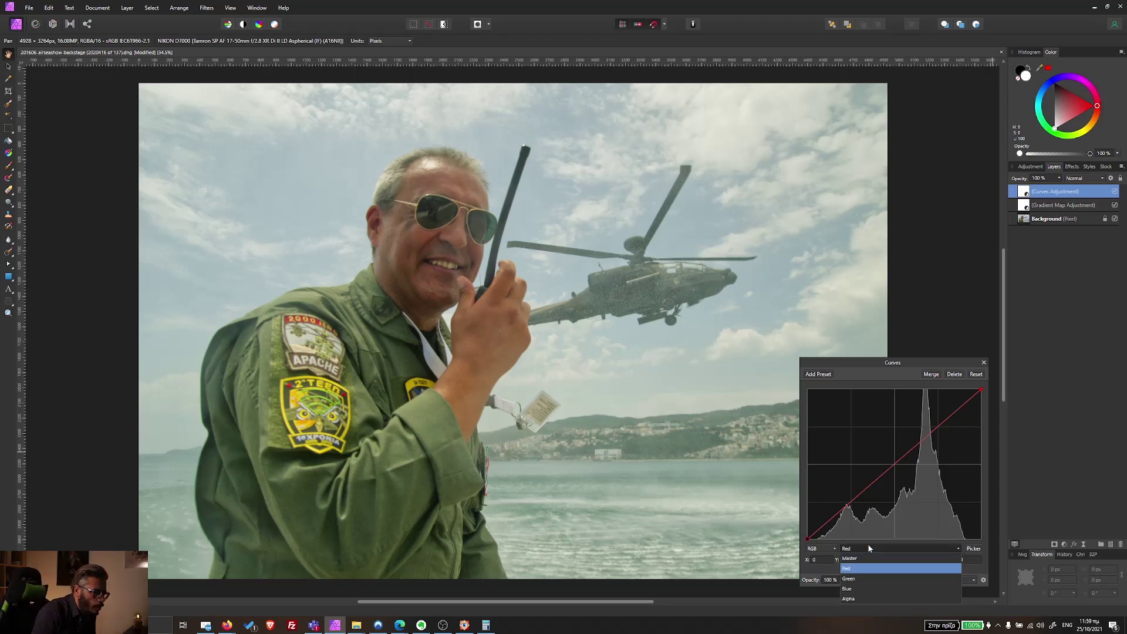
{"action": "left_click", "coordinate": [850, 569]}
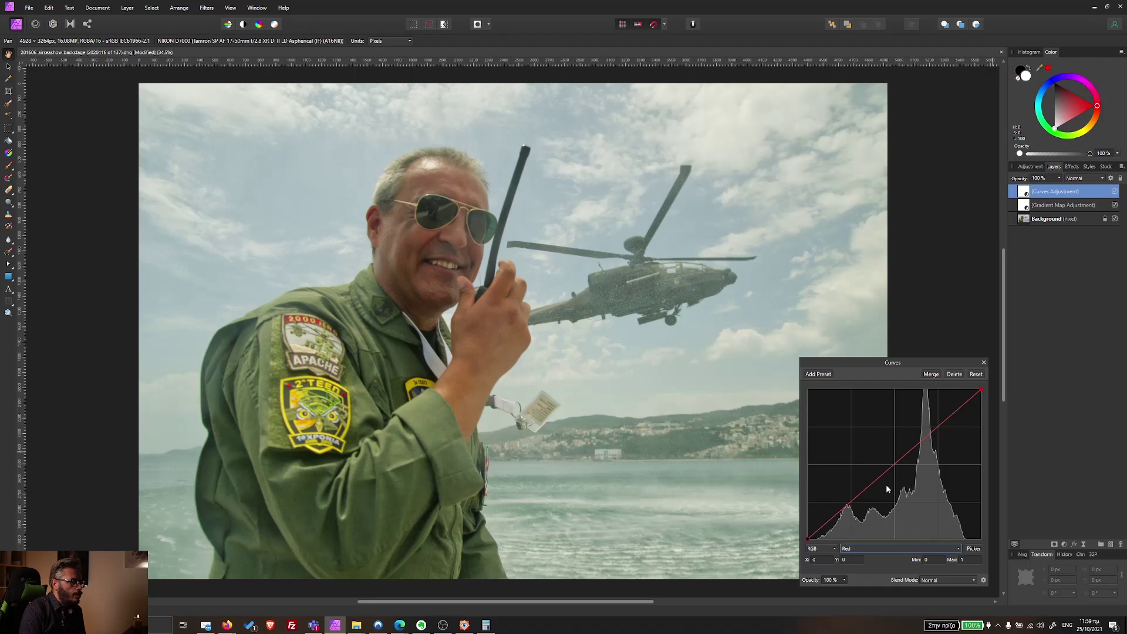
Step: Raise a low point on the red curve up-left for a pinkish shadow cast, then close Curves
{"action": "left_click", "coordinate": [851, 502]}
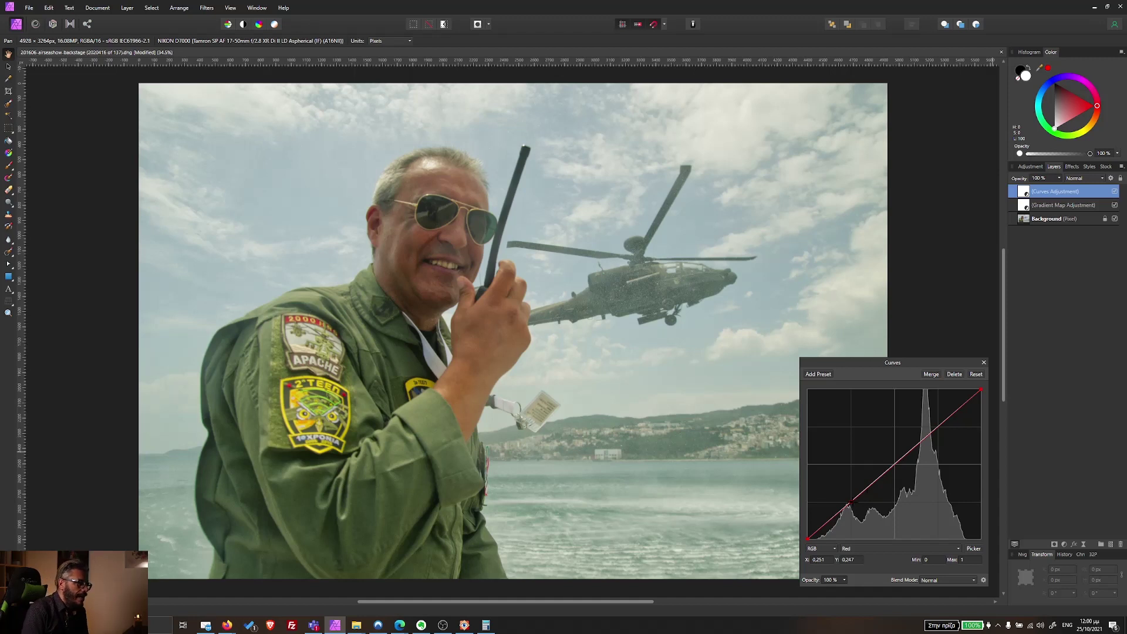
{"action": "left_click_drag", "start_coordinate": [851, 503], "coordinate": [844, 504]}
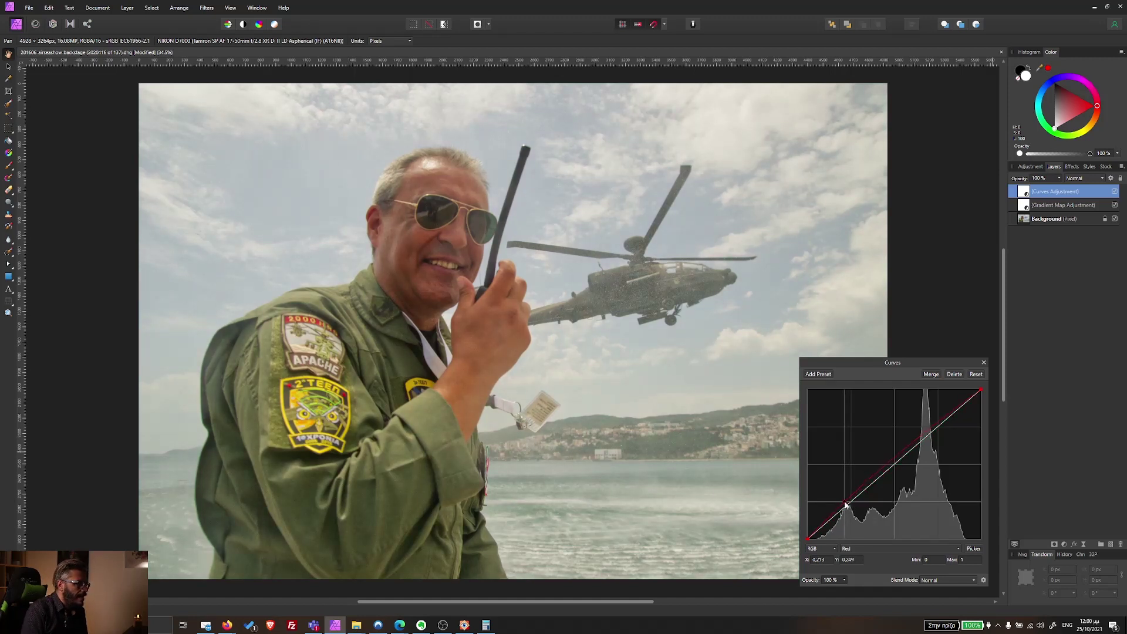
{"action": "mouse_move", "coordinate": [844, 504]}
{"action": "left_mouse_down"}
{"action": "mouse_move", "coordinate": [888, 504]}
{"action": "mouse_move", "coordinate": [840, 497]}
{"action": "left_mouse_up"}
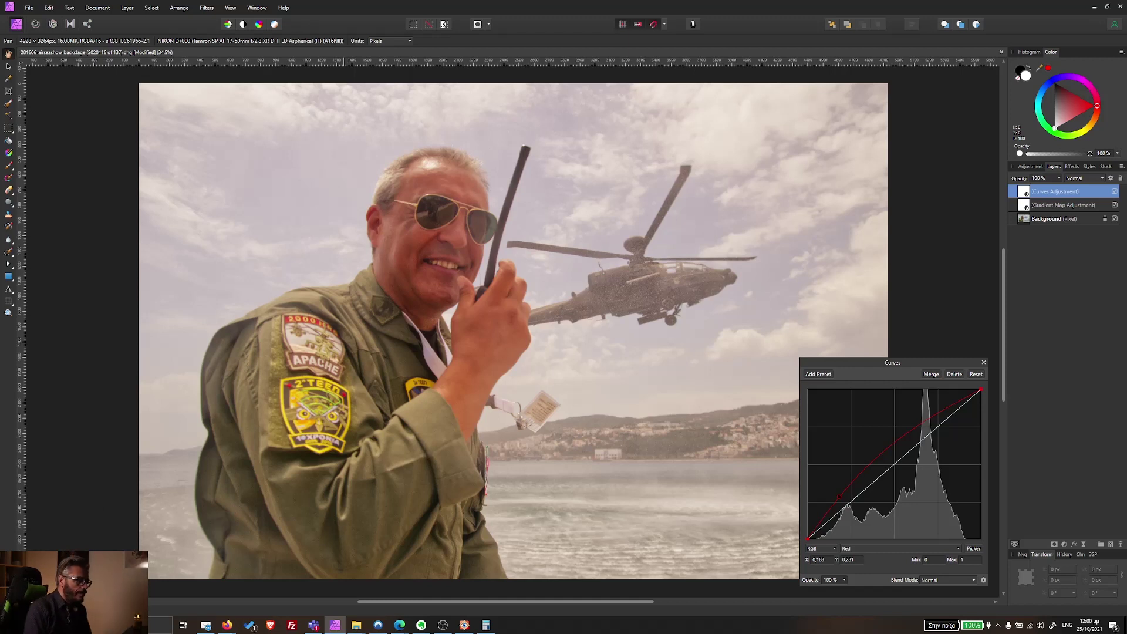
{"action": "mouse_move", "coordinate": [840, 499]}
{"action": "left_mouse_down"}
{"action": "mouse_move", "coordinate": [884, 499]}
{"action": "mouse_move", "coordinate": [842, 496]}
{"action": "left_mouse_up"}
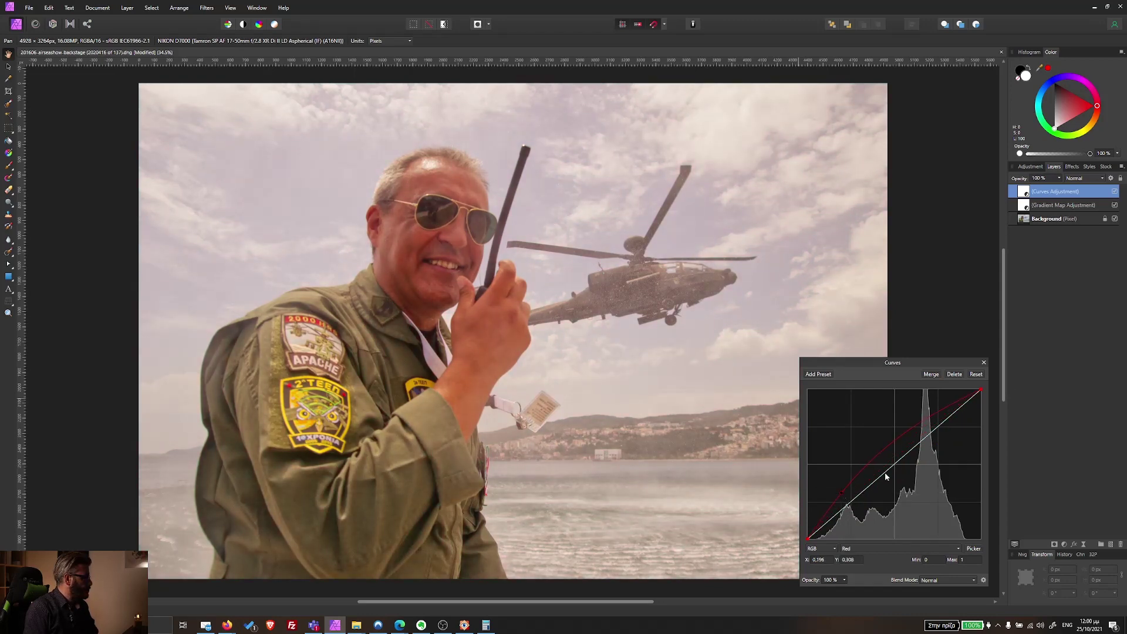
{"action": "left_click", "coordinate": [985, 362]}
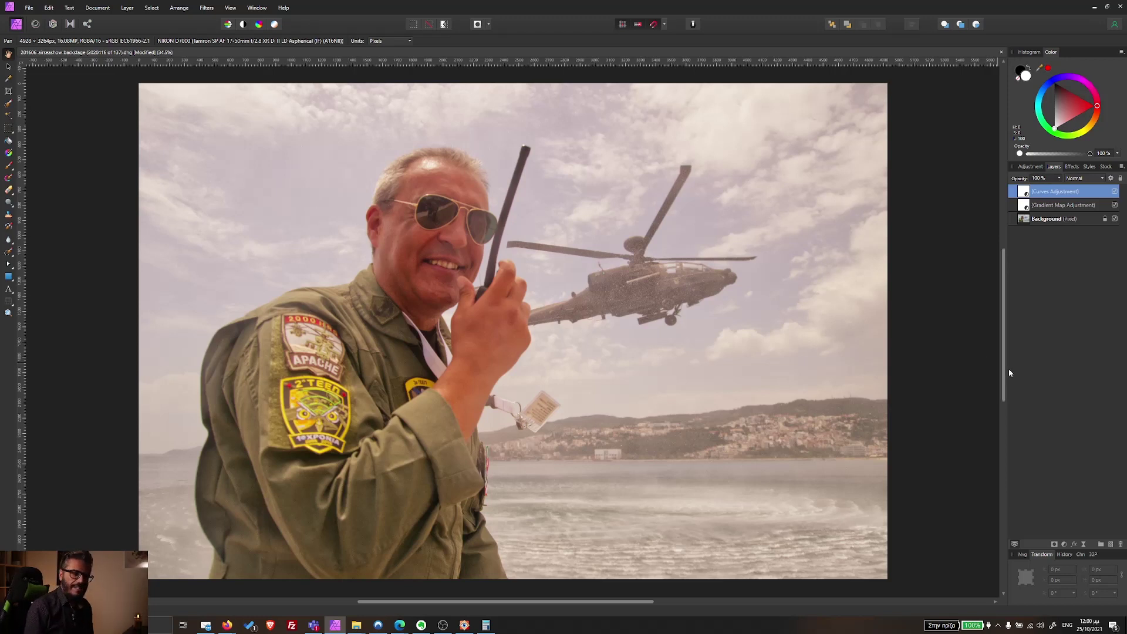
Step: Add a second Curves adjustment with shadow and highlight points slightly adjusted
{"action": "left_click", "coordinate": [1066, 545]}
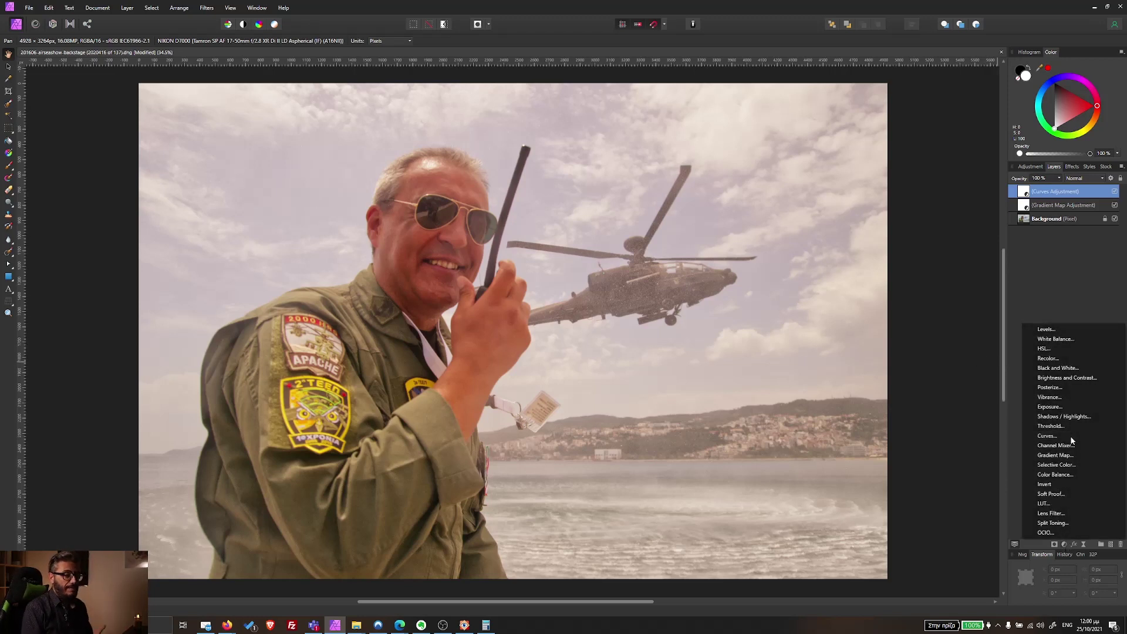
{"action": "left_click", "coordinate": [1048, 436]}
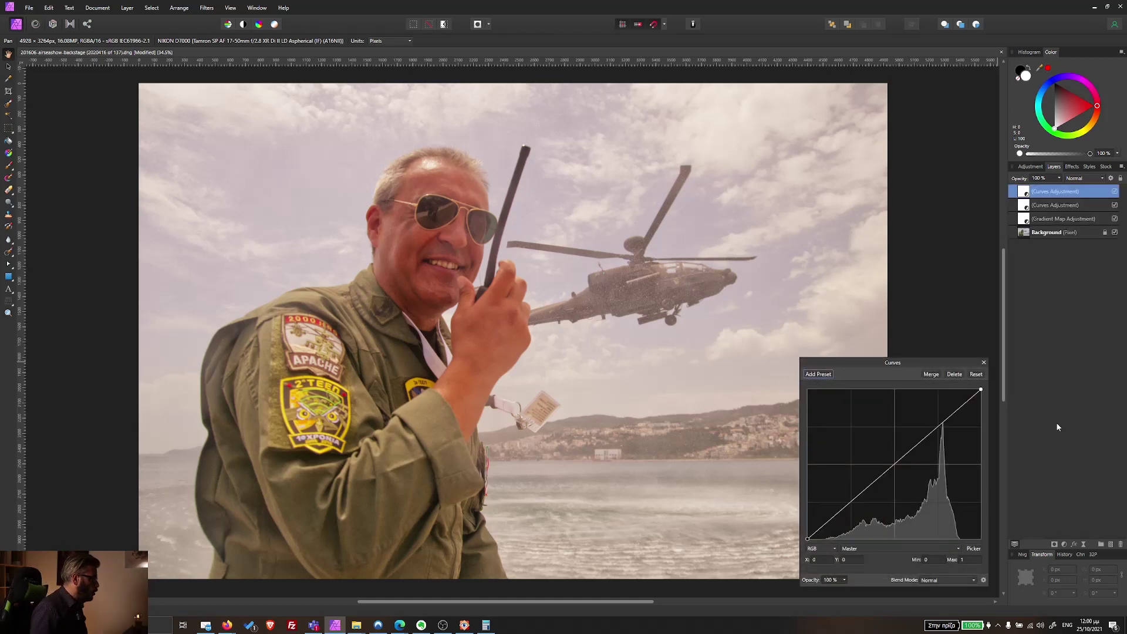
{"action": "left_click", "coordinate": [851, 504]}
{"action": "left_click", "coordinate": [939, 424]}
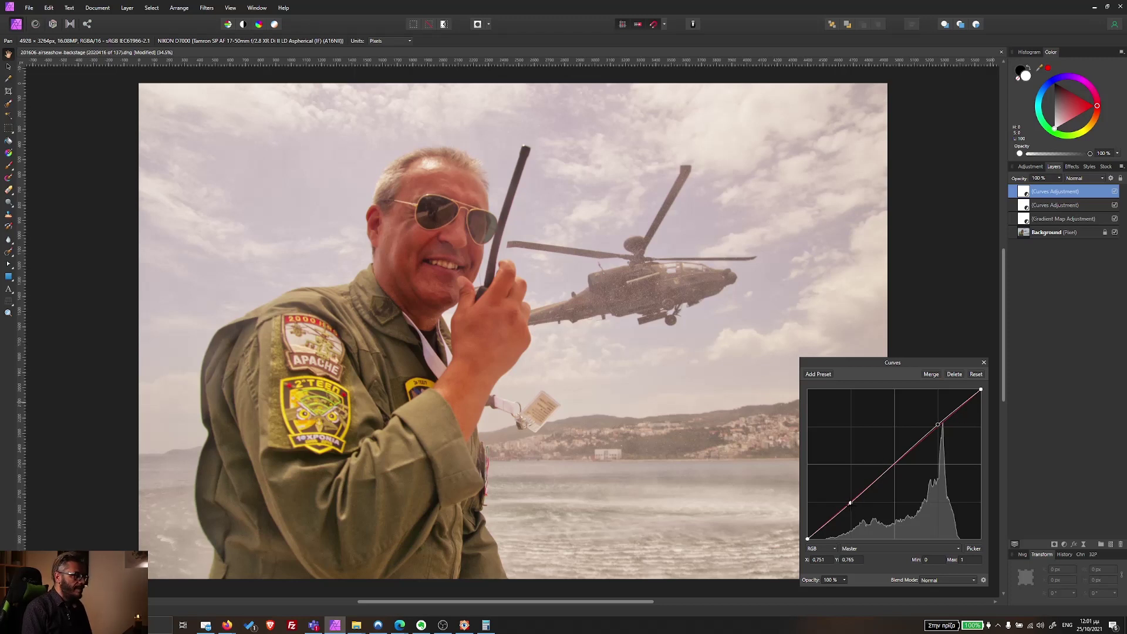
{"action": "left_click_drag", "start_coordinate": [852, 504], "coordinate": [855, 503]}
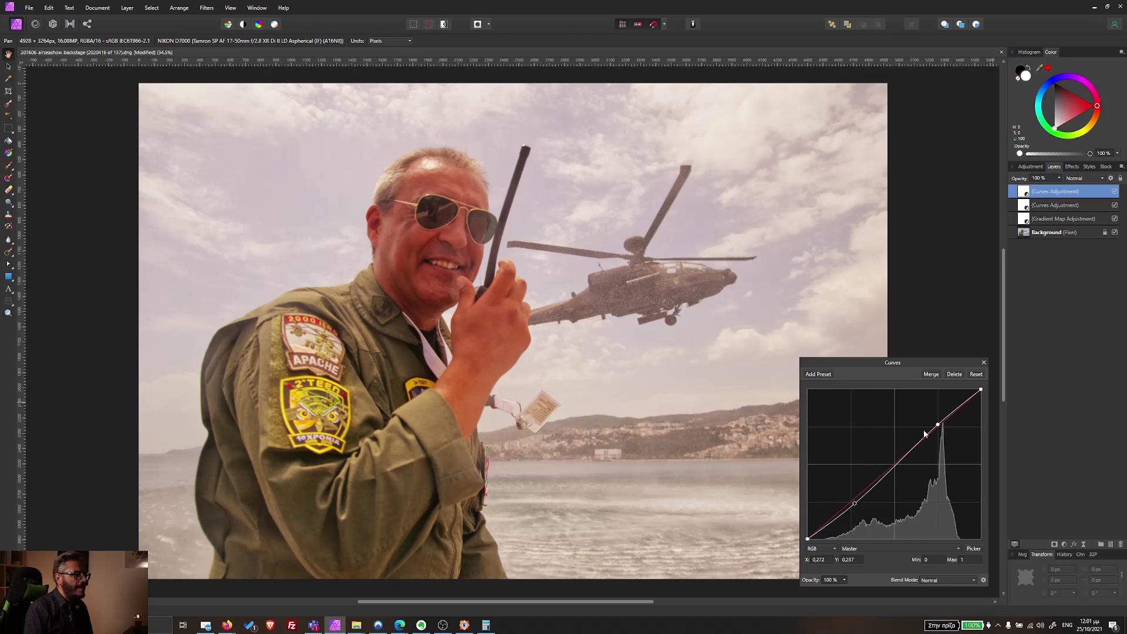
{"action": "left_click_drag", "start_coordinate": [938, 427], "coordinate": [938, 428]}
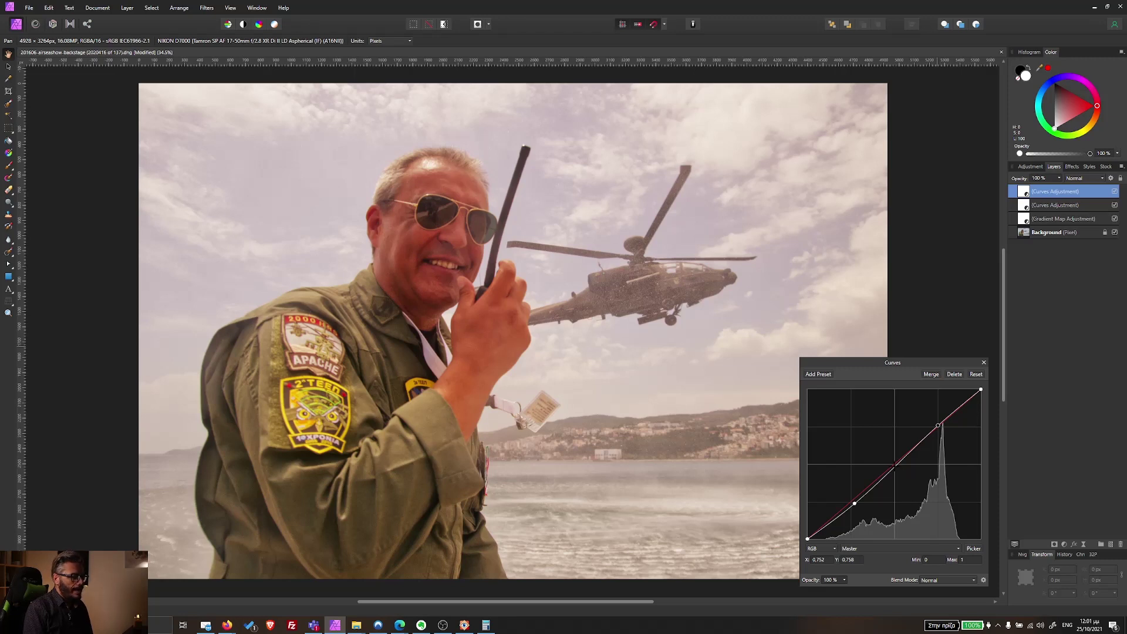
Step: Add a midtone point nudged up for a slightly brighter look, then close Curves
{"action": "left_click", "coordinate": [895, 467]}
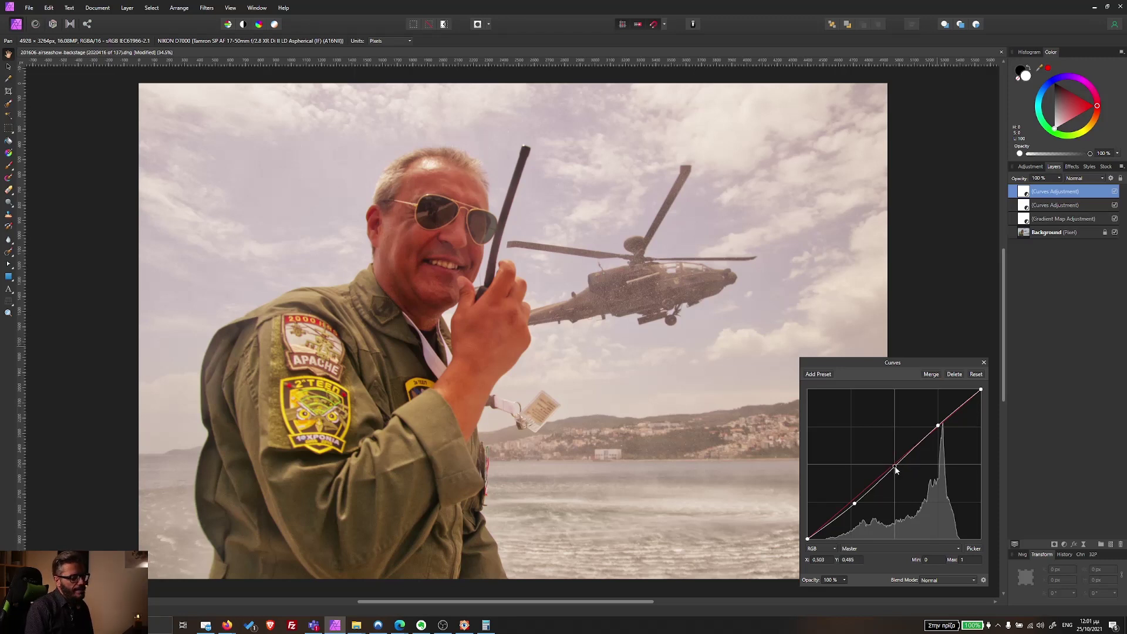
{"action": "left_click_drag", "start_coordinate": [896, 470], "coordinate": [890, 462]}
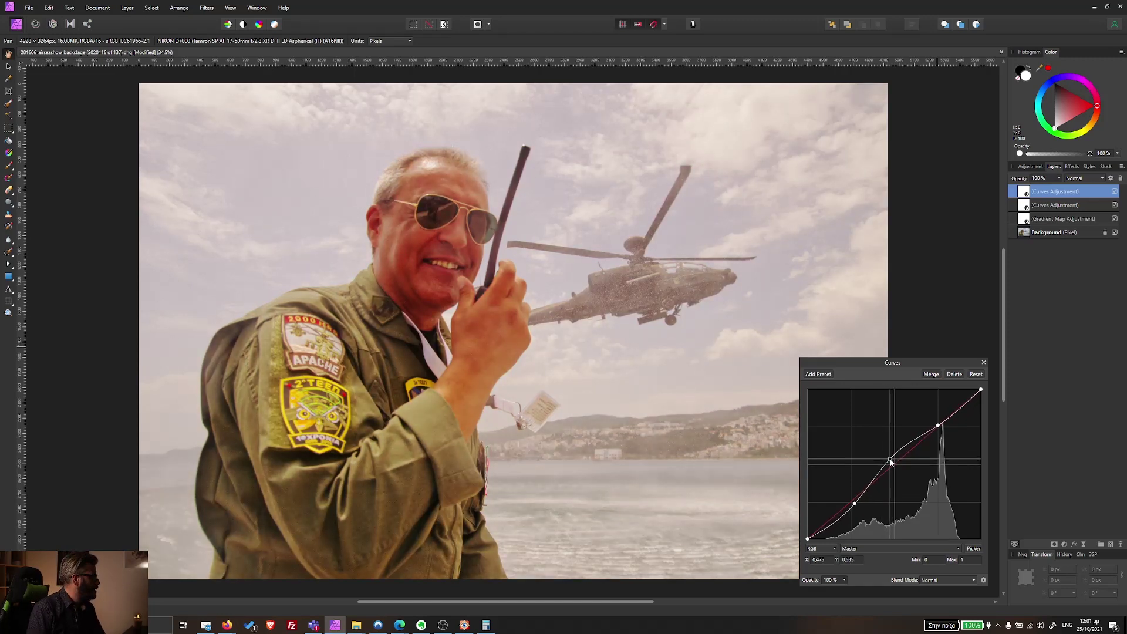
{"action": "left_click", "coordinate": [985, 363]}
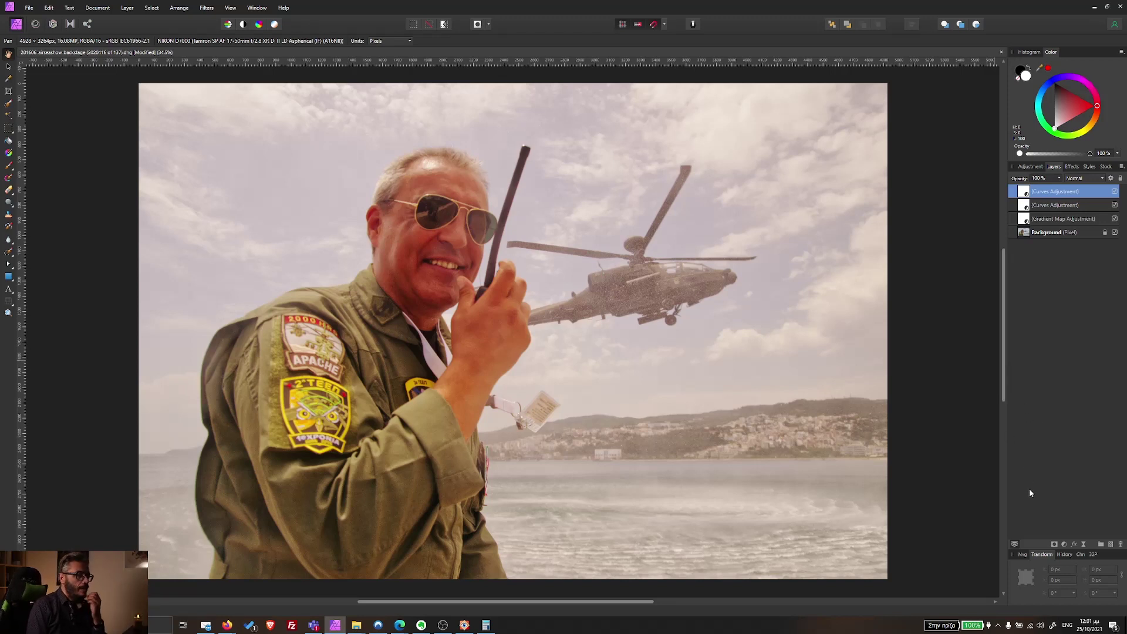
{"action": "left_click", "coordinate": [1065, 545]}
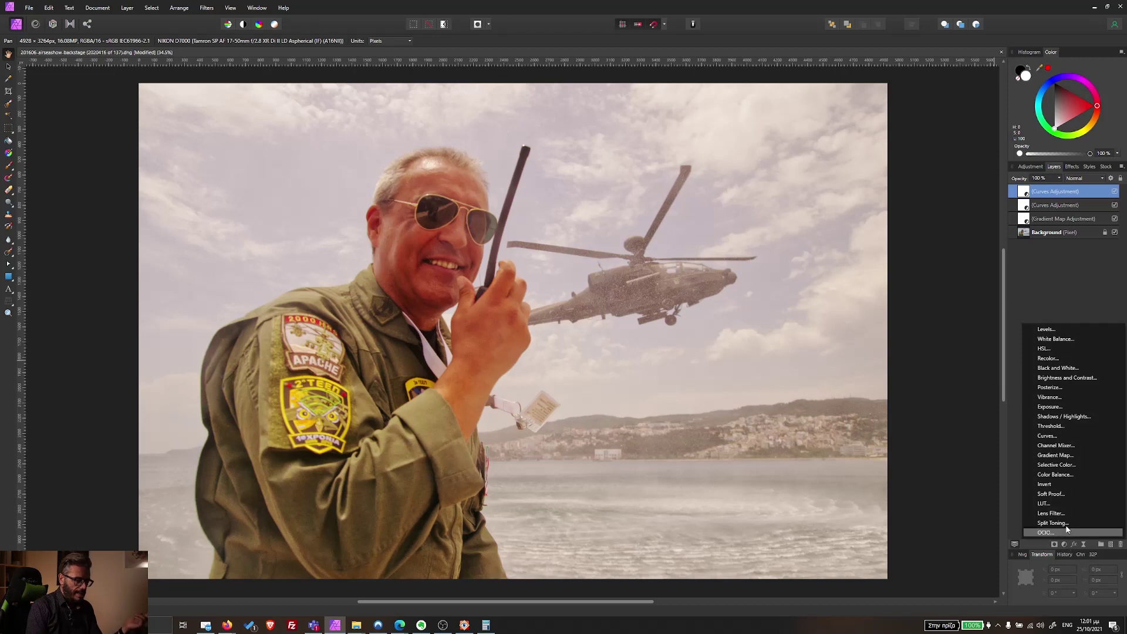
Step: Add Selective Color with Reds set to Cyan -12%, Magenta -14%, Yellow -6%
{"action": "left_click", "coordinate": [1070, 466]}
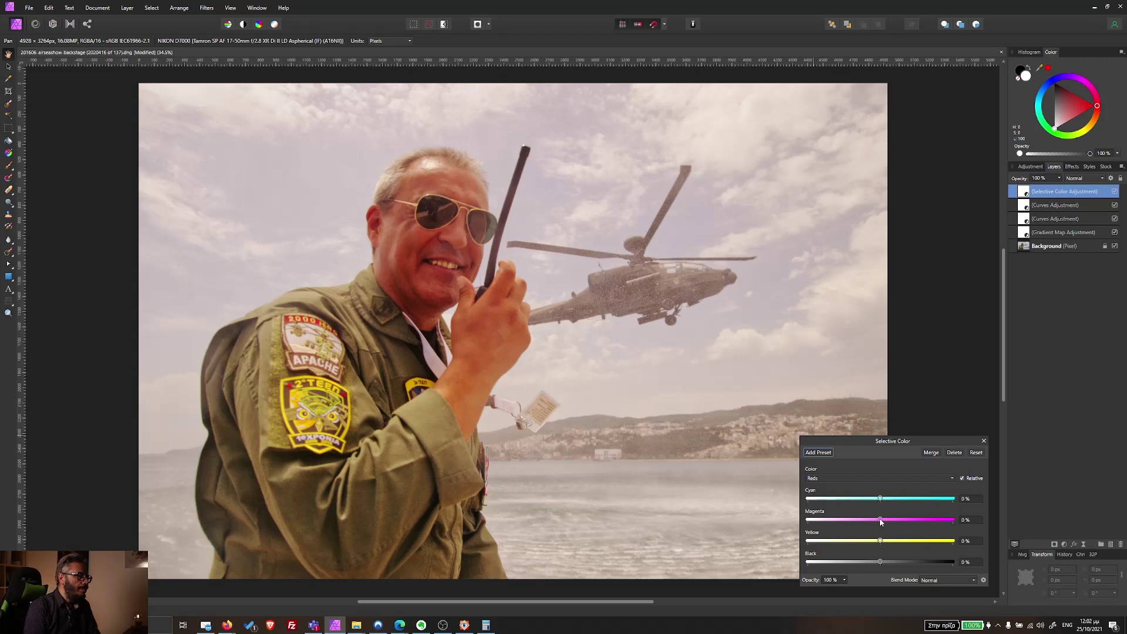
{"action": "left_click_drag", "start_coordinate": [881, 522], "coordinate": [756, 517]}
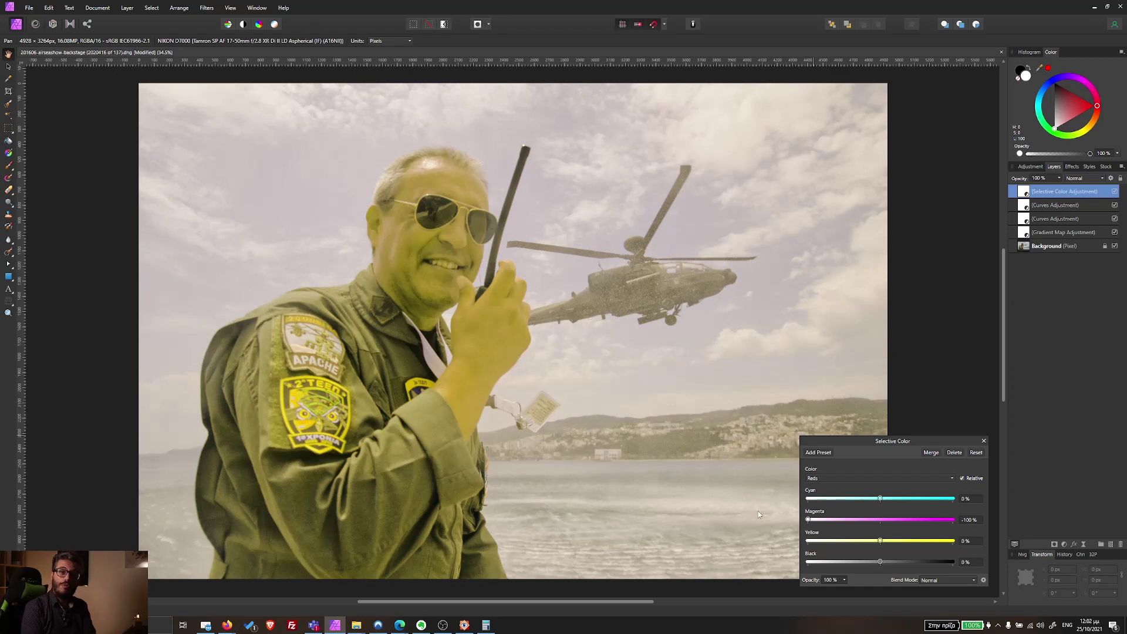
{"action": "mouse_move", "coordinate": [809, 519]}
{"action": "left_mouse_down"}
{"action": "mouse_move", "coordinate": [885, 521]}
{"action": "mouse_move", "coordinate": [874, 521]}
{"action": "mouse_move", "coordinate": [878, 544]}
{"action": "mouse_move", "coordinate": [859, 543]}
{"action": "mouse_move", "coordinate": [880, 543]}
{"action": "left_mouse_up"}
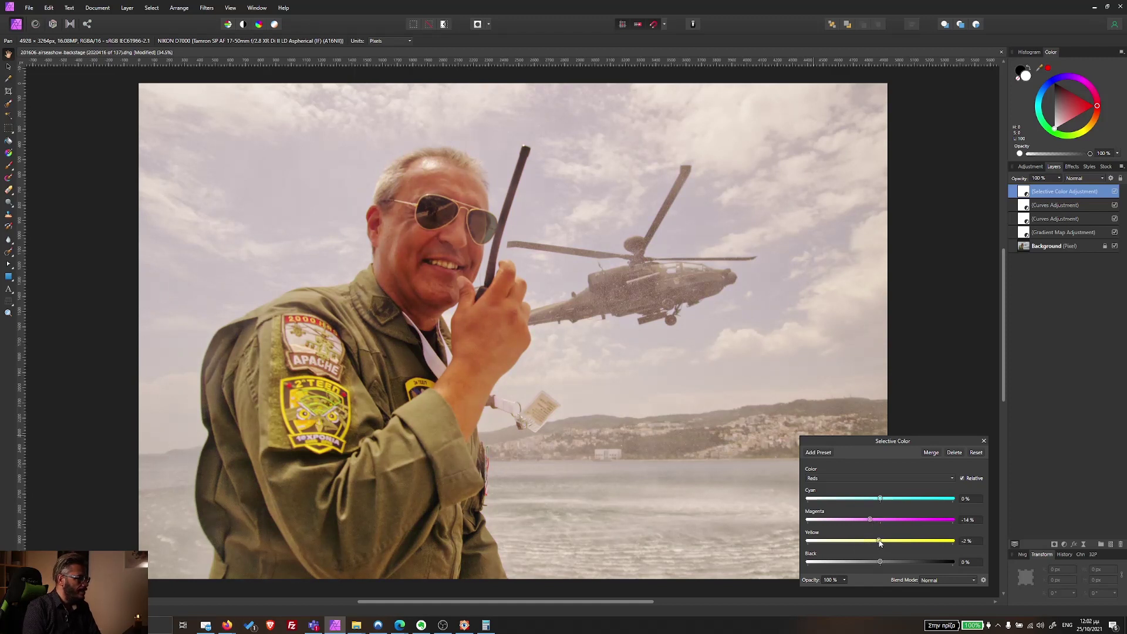
{"action": "mouse_move", "coordinate": [887, 503]}
{"action": "left_mouse_down"}
{"action": "mouse_move", "coordinate": [862, 503]}
{"action": "mouse_move", "coordinate": [909, 500]}
{"action": "mouse_move", "coordinate": [869, 508]}
{"action": "left_mouse_up"}
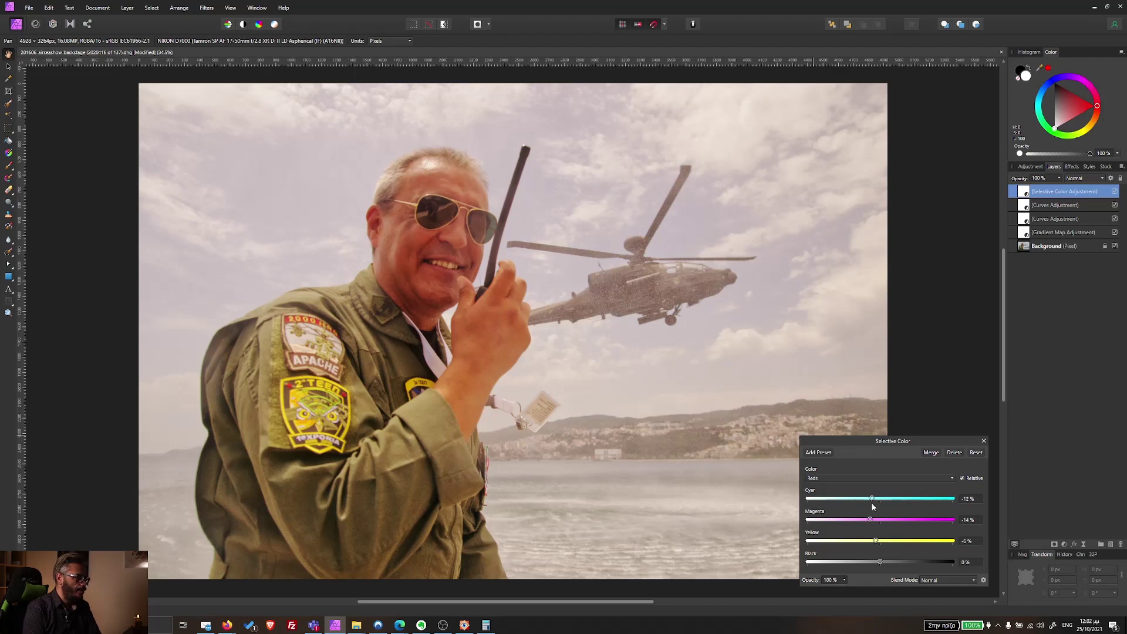
{"action": "left_click", "coordinate": [984, 441]}
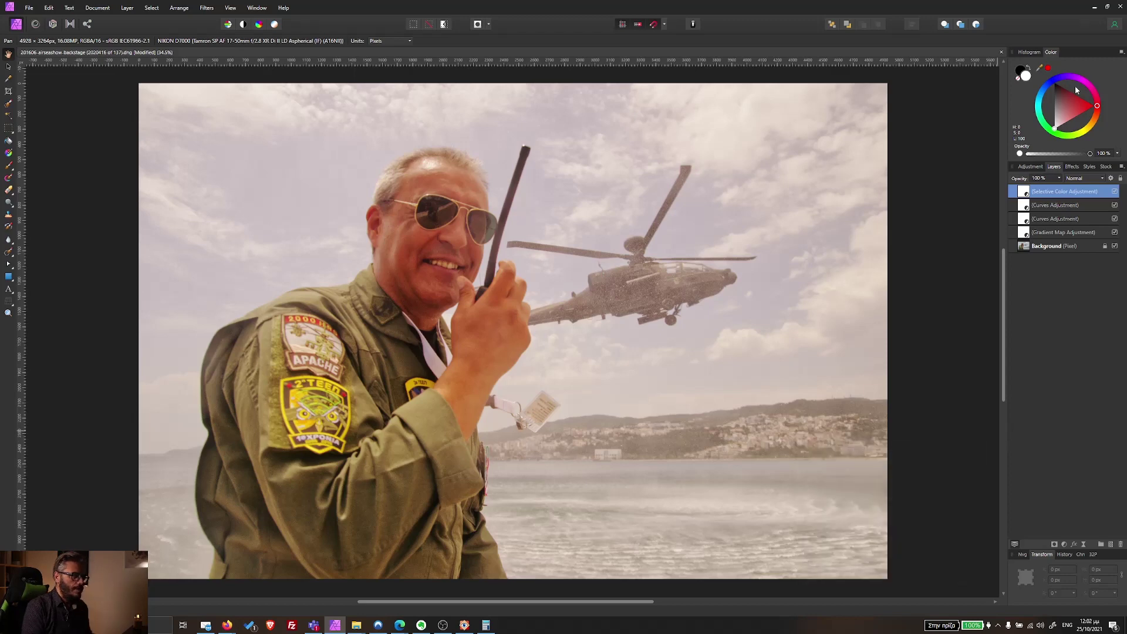
{"action": "left_click", "coordinate": [1067, 234], "text": "shift"}
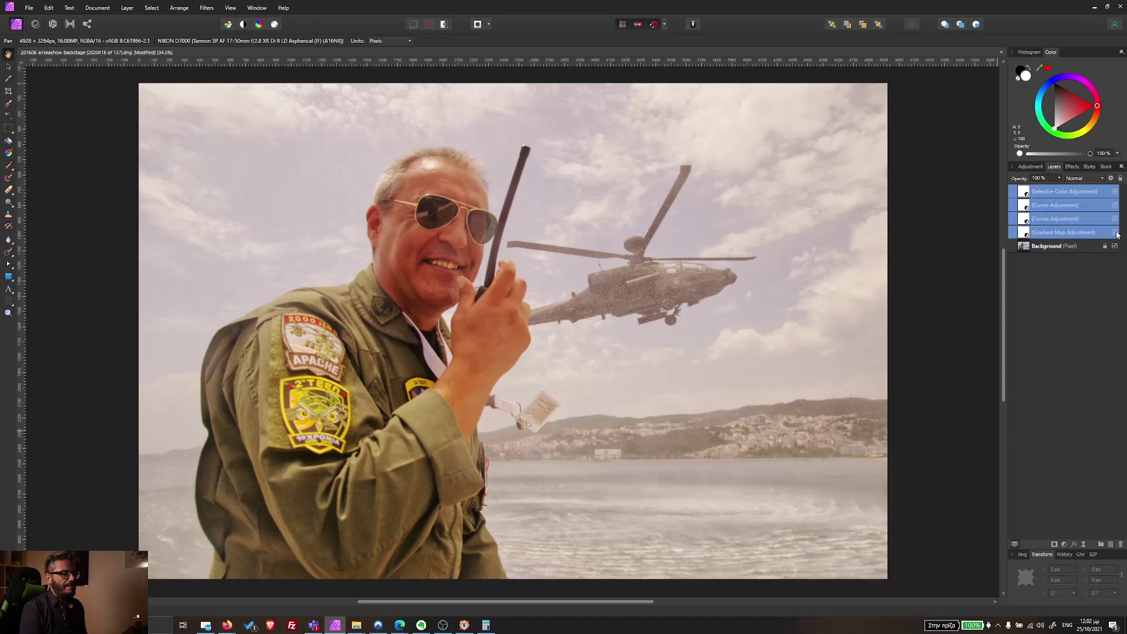
{"action": "left_click", "coordinate": [1115, 233]}
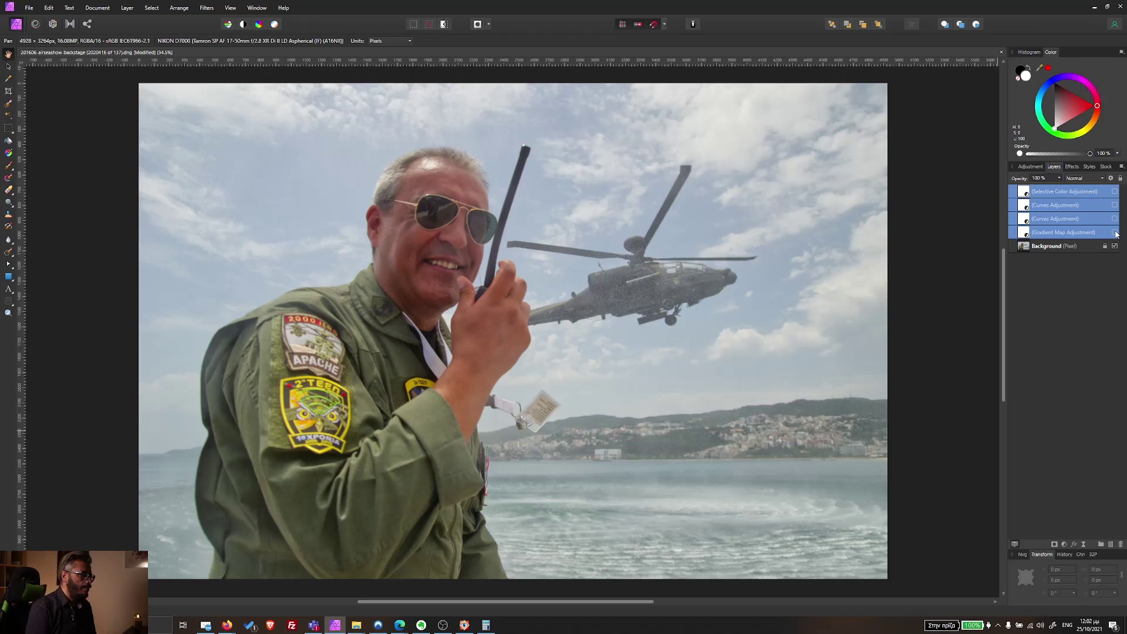
{"action": "left_click", "coordinate": [1115, 233]}
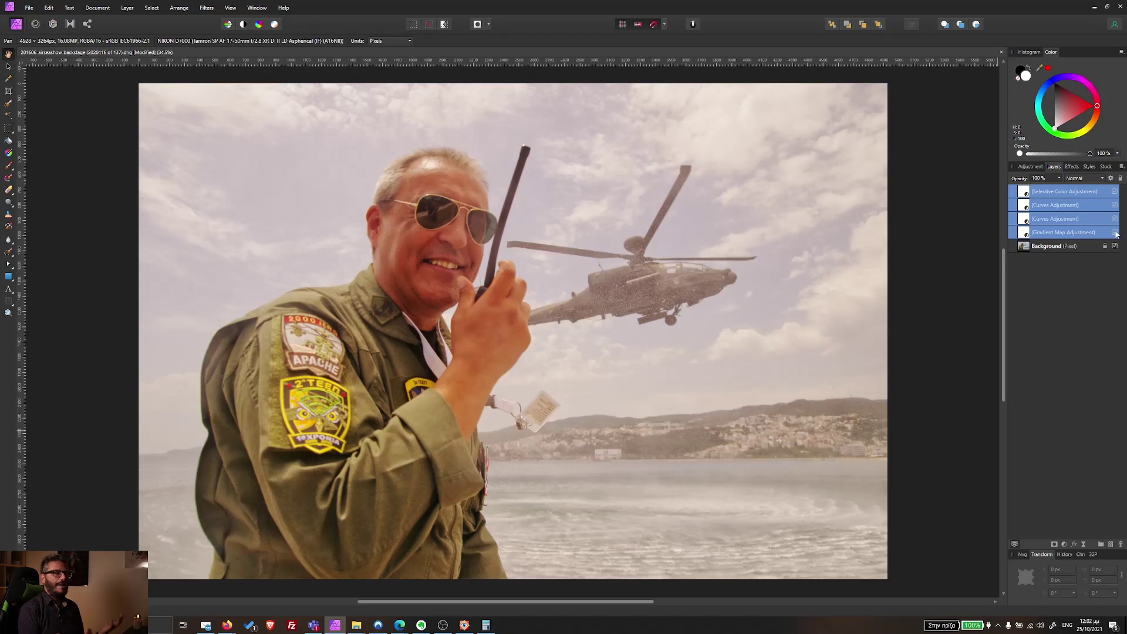
{"action": "left_click", "coordinate": [1042, 189]}
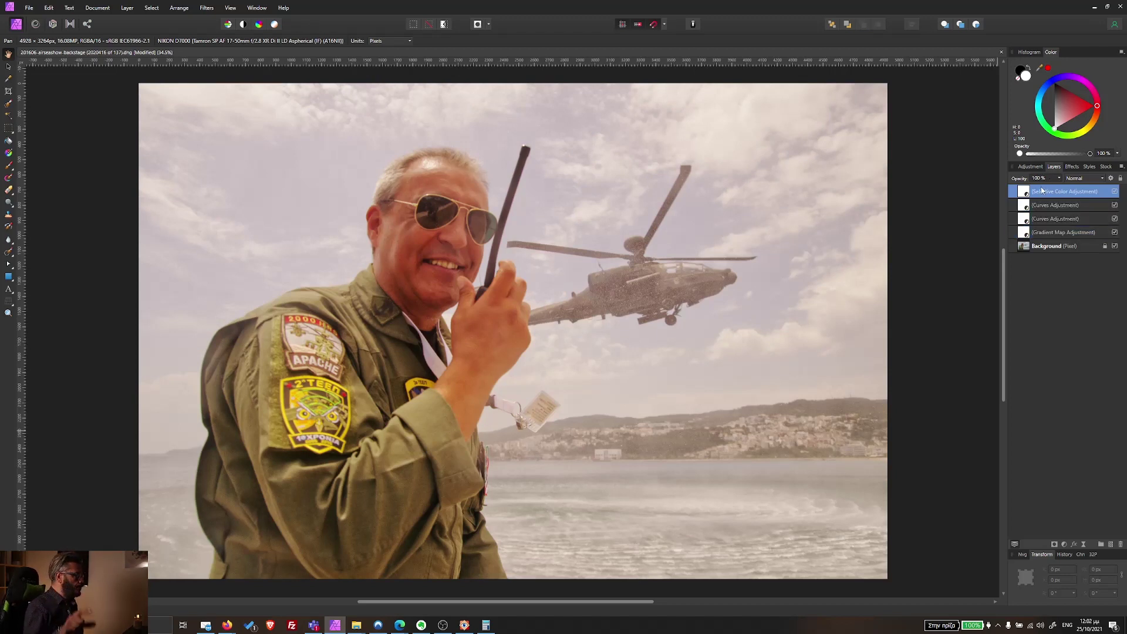
Step: Add Split Toning with Highlights Hue 201.8° and Saturation 41%
{"action": "left_click", "coordinate": [1065, 545]}
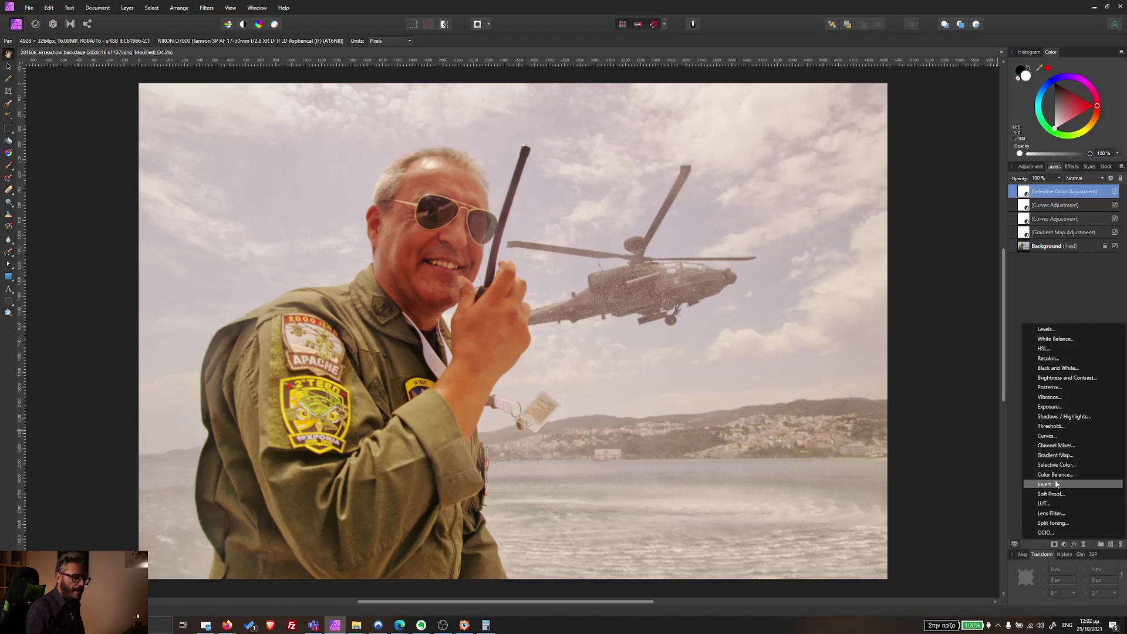
{"action": "left_click", "coordinate": [1054, 523]}
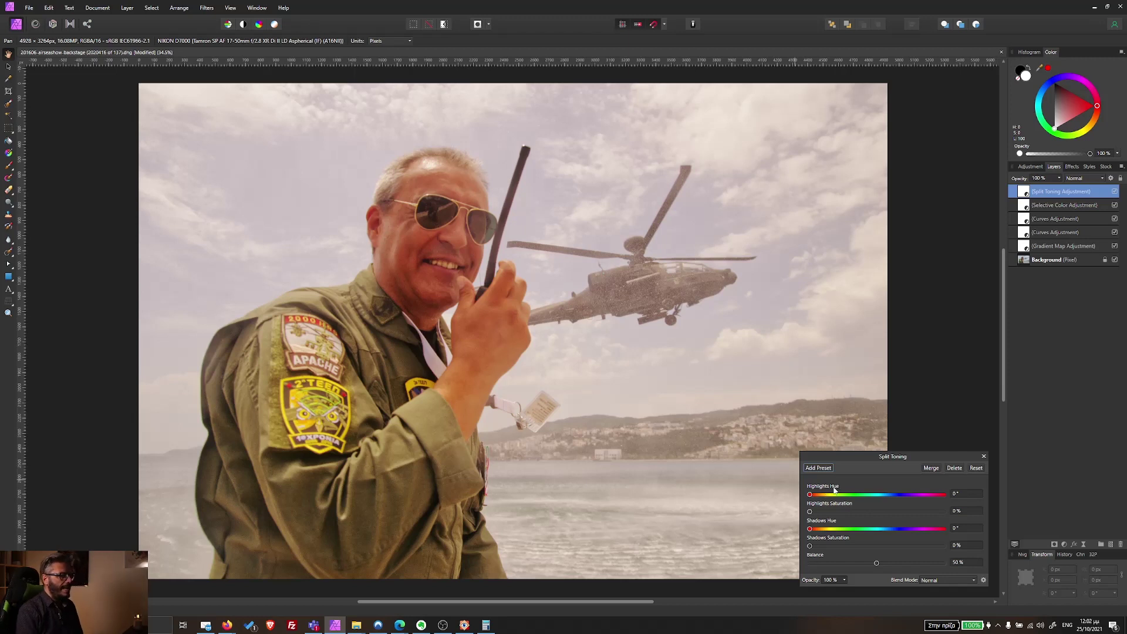
{"action": "left_click", "coordinate": [886, 495]}
{"action": "left_click_drag", "start_coordinate": [886, 497], "coordinate": [886, 499]}
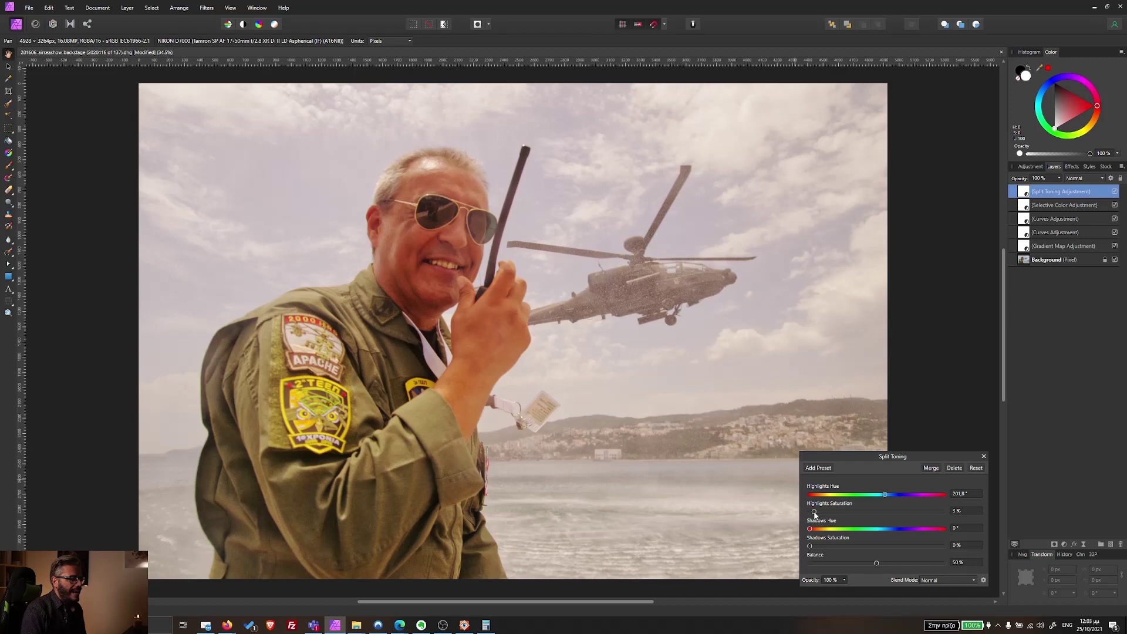
{"action": "left_click_drag", "start_coordinate": [816, 515], "coordinate": [834, 519]}
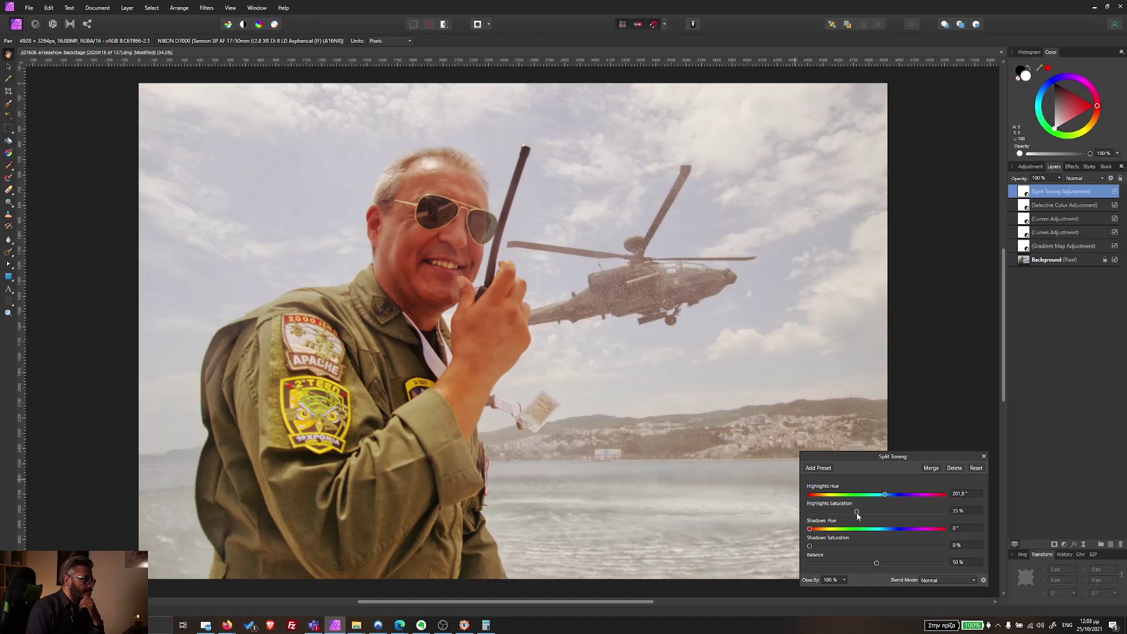
{"action": "left_click_drag", "start_coordinate": [835, 516], "coordinate": [913, 511]}
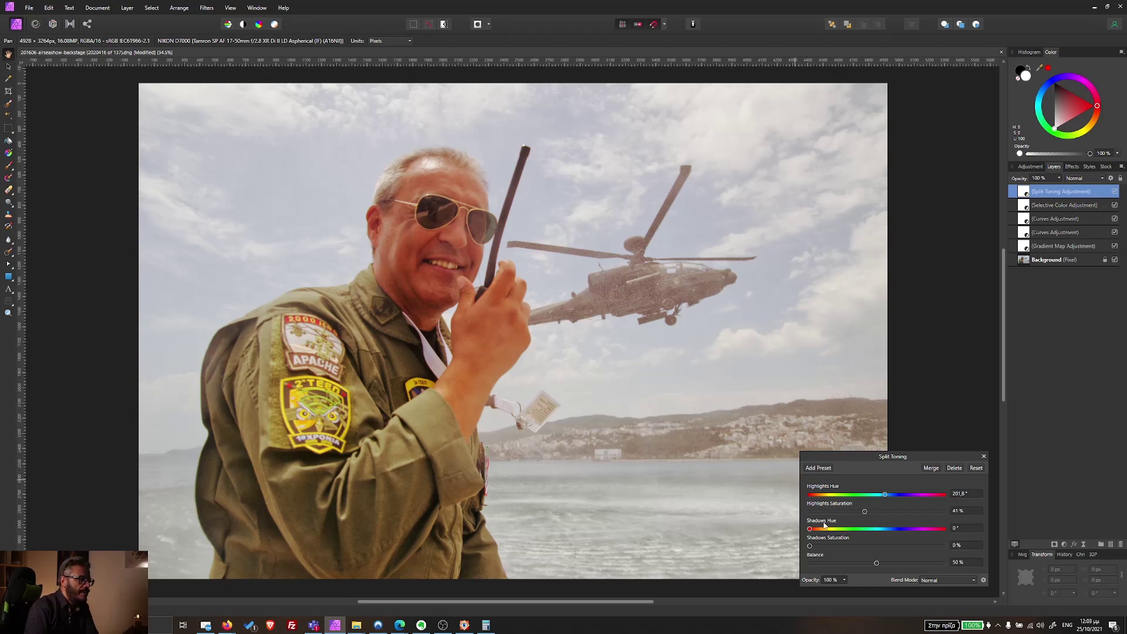
Step: Set the Split Toning Shadows Hue to 68.5° and Saturation 87%, then close the dialog
{"action": "left_click_drag", "start_coordinate": [828, 531], "coordinate": [827, 530]}
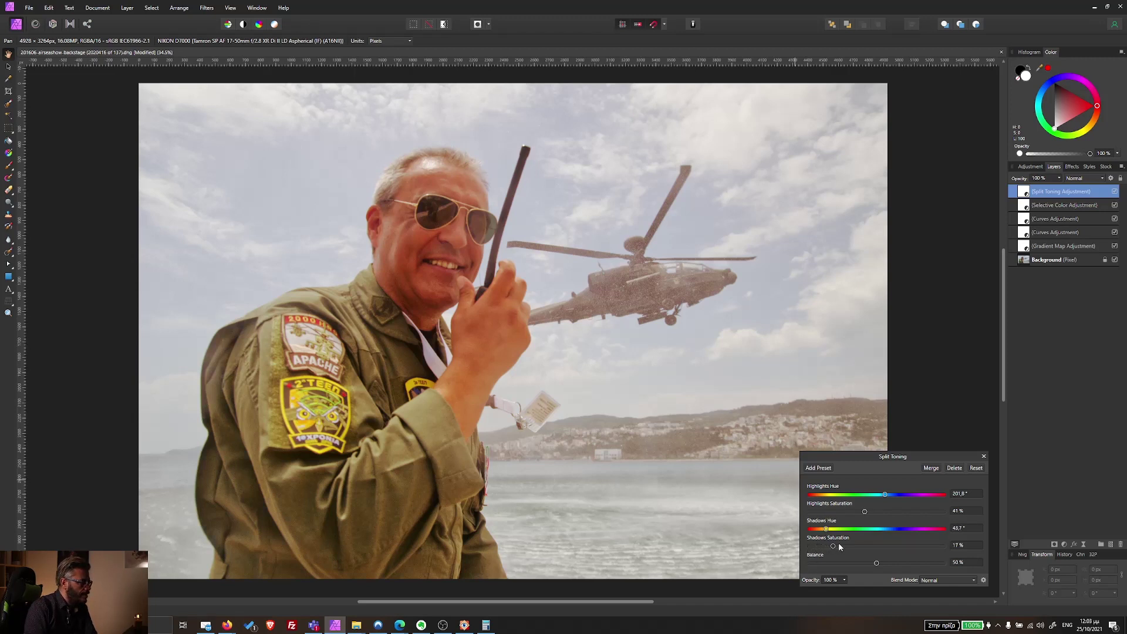
{"action": "left_click", "coordinate": [840, 547]}
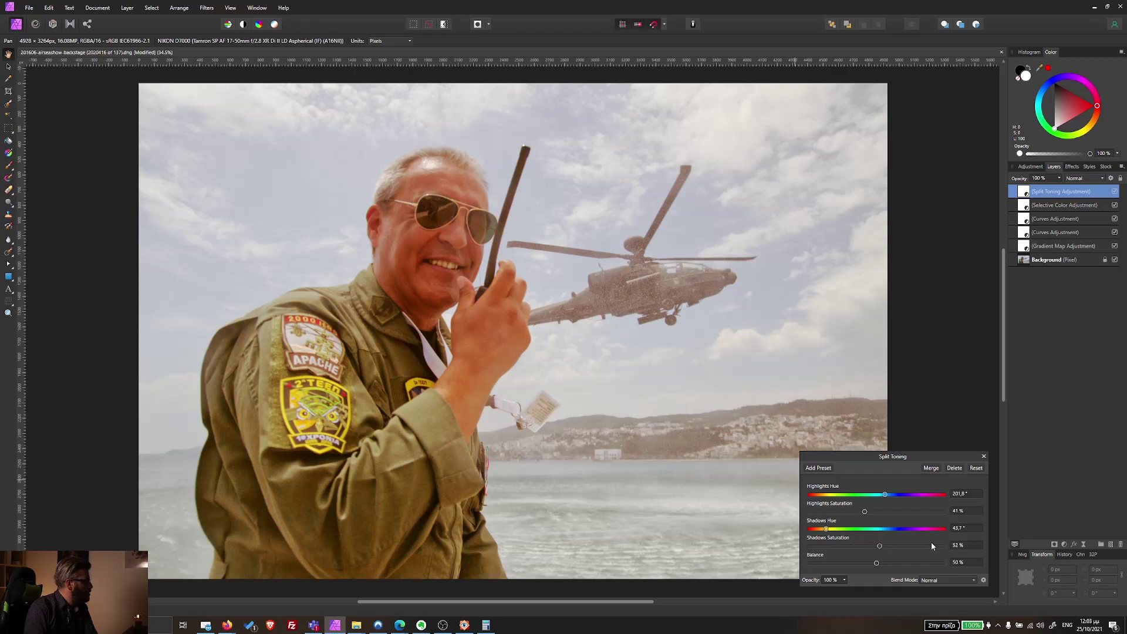
{"action": "mouse_move", "coordinate": [876, 549]}
{"action": "left_mouse_down"}
{"action": "mouse_move", "coordinate": [831, 532]}
{"action": "mouse_move", "coordinate": [845, 531]}
{"action": "left_mouse_up"}
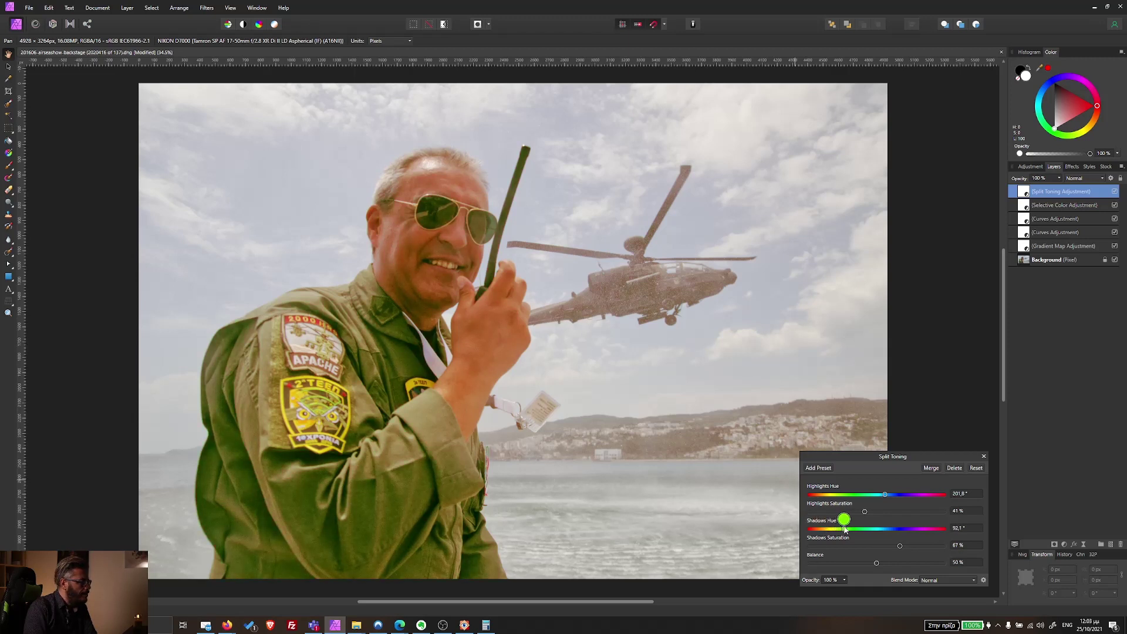
{"action": "left_click_drag", "start_coordinate": [845, 530], "coordinate": [846, 529]}
{"action": "left_click_drag", "start_coordinate": [844, 528], "coordinate": [840, 529]}
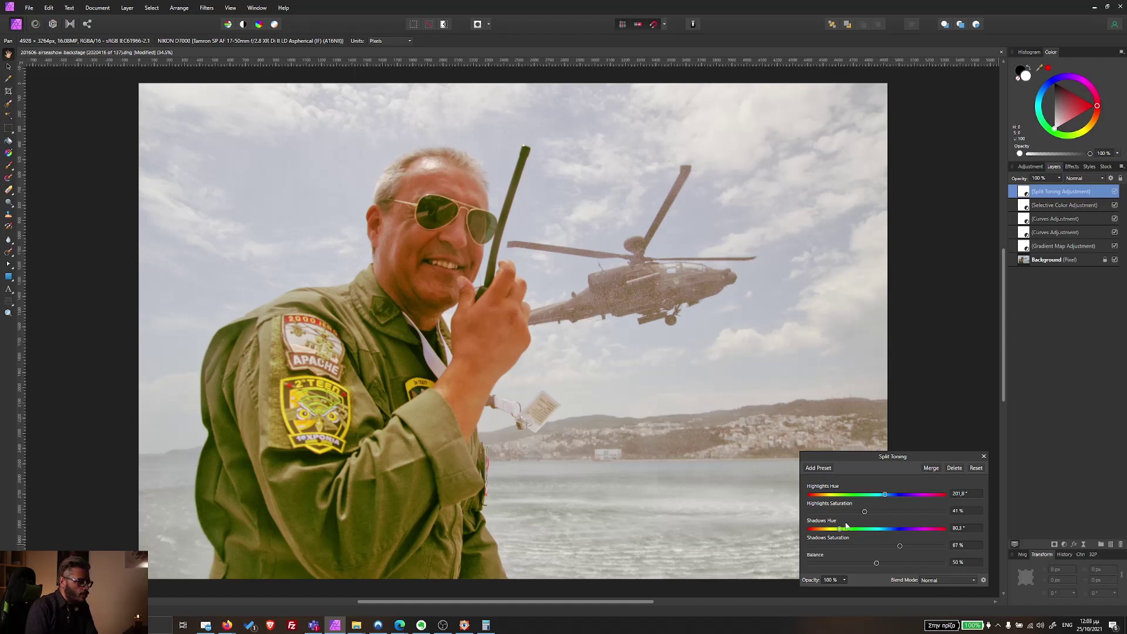
{"action": "left_click_drag", "start_coordinate": [841, 529], "coordinate": [835, 529]}
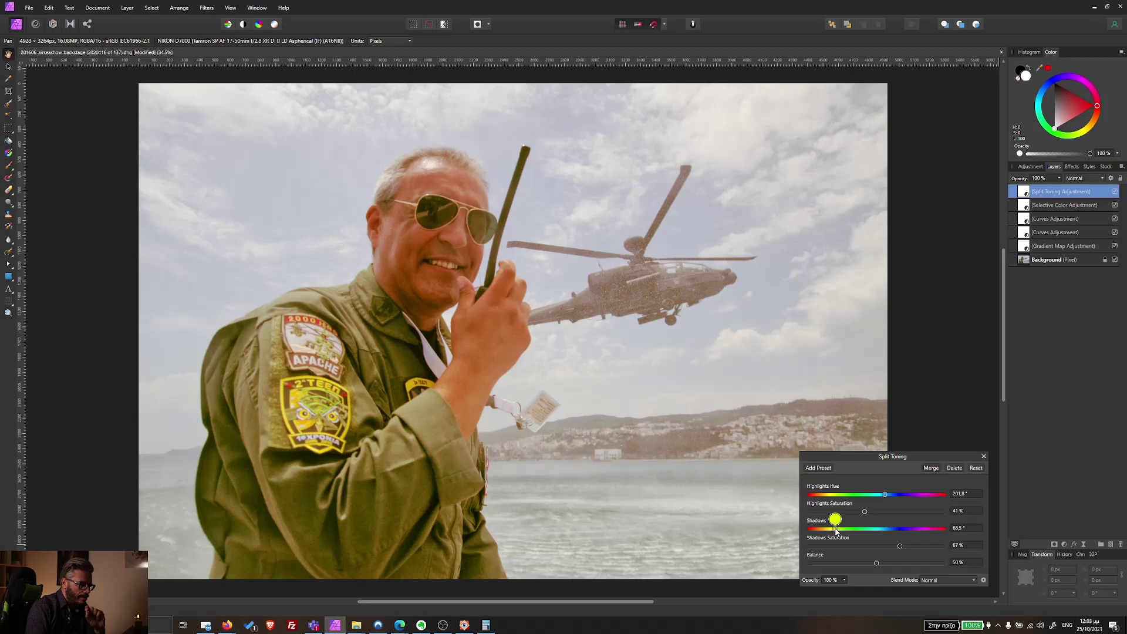
{"action": "left_click_drag", "start_coordinate": [835, 529], "coordinate": [836, 529]}
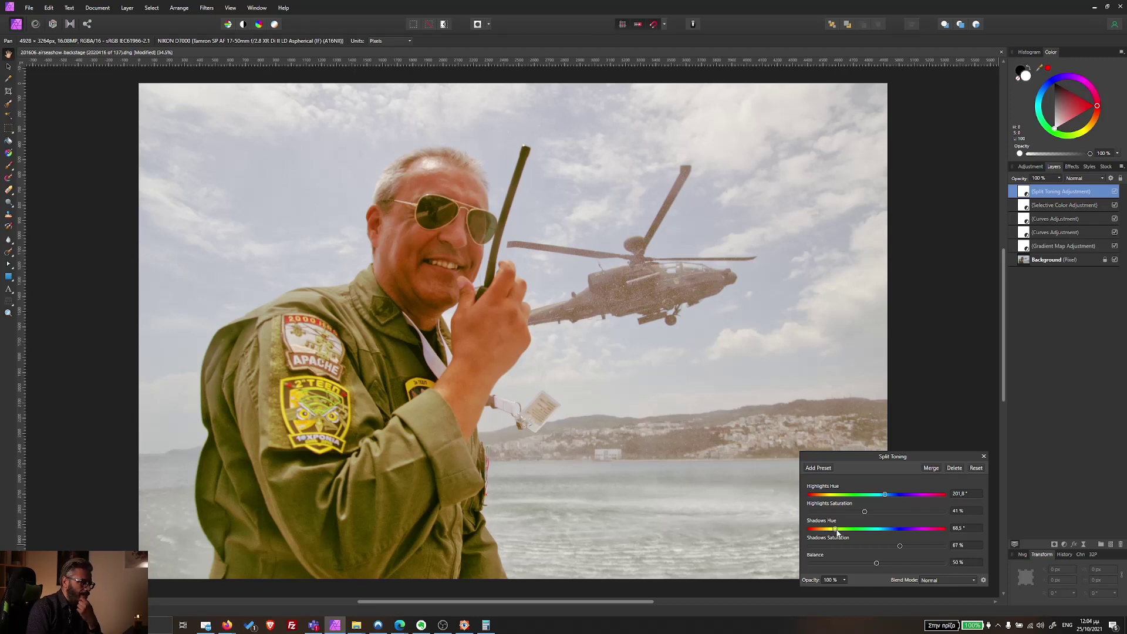
{"action": "left_click", "coordinate": [982, 455]}
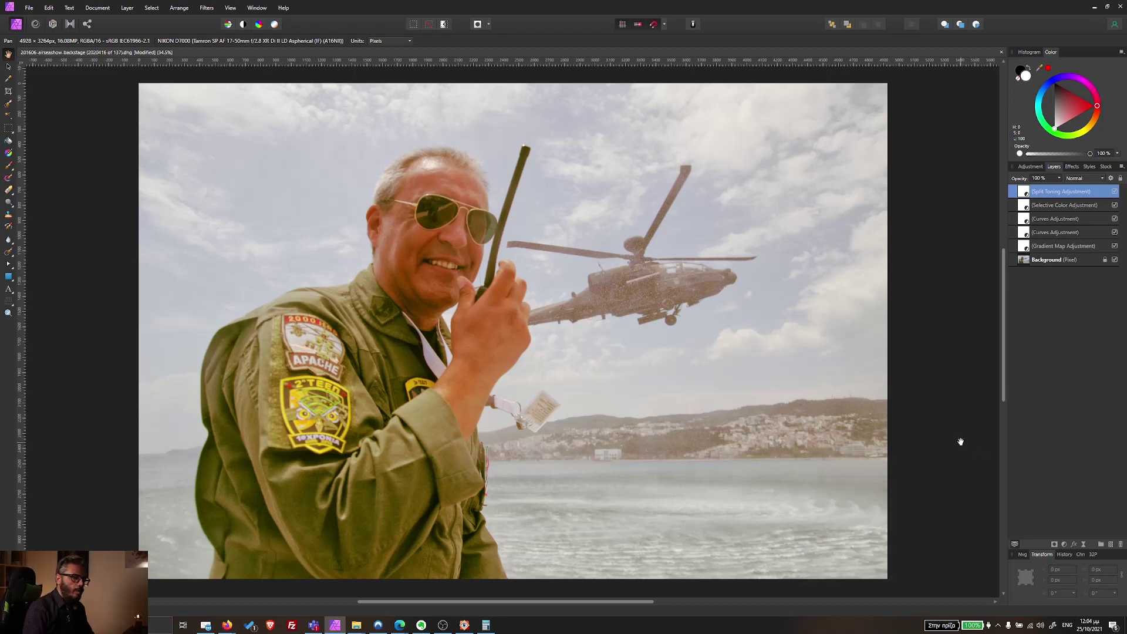
Step: Add a new Curves adjustment and lift its black point to fade the shadows
{"action": "left_click", "coordinate": [1064, 546]}
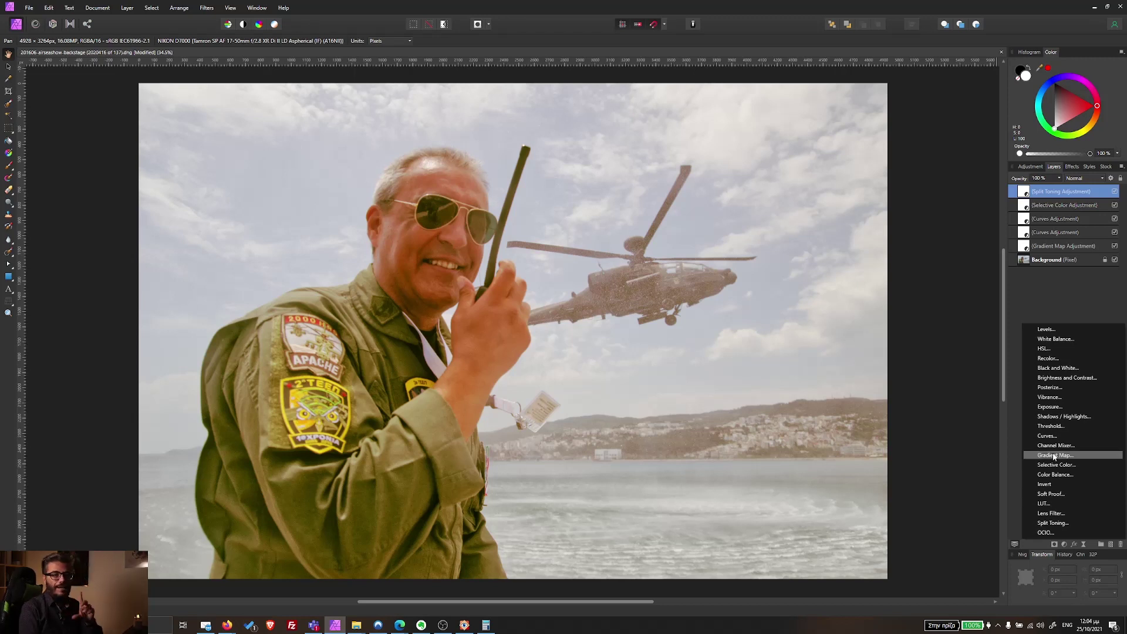
{"action": "left_click", "coordinate": [1045, 437]}
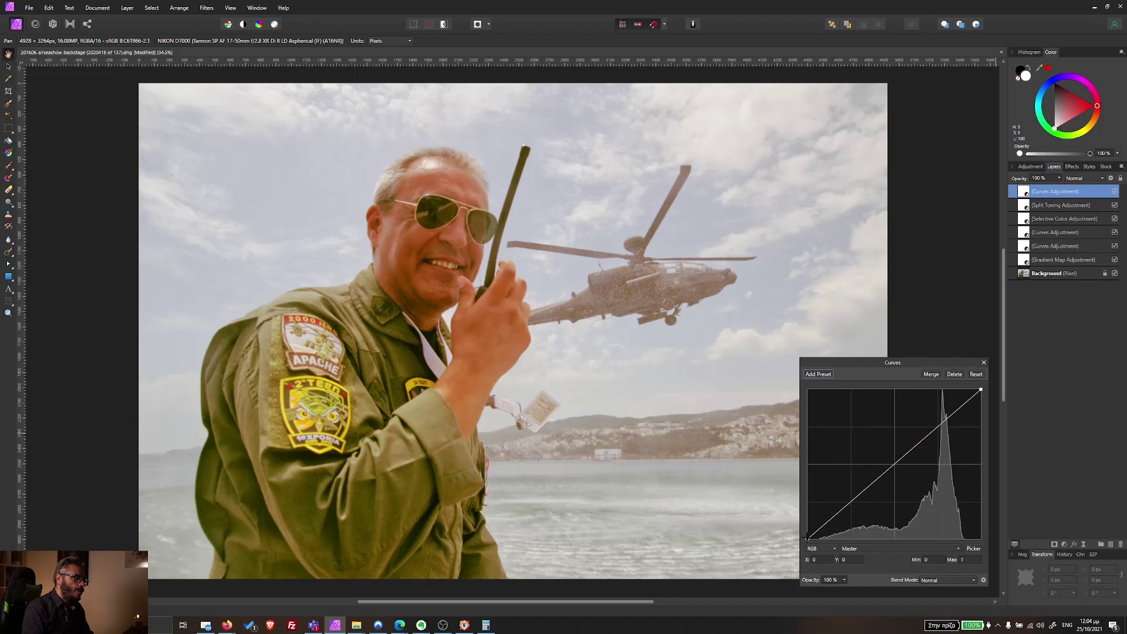
{"action": "left_click_drag", "start_coordinate": [808, 537], "coordinate": [807, 514]}
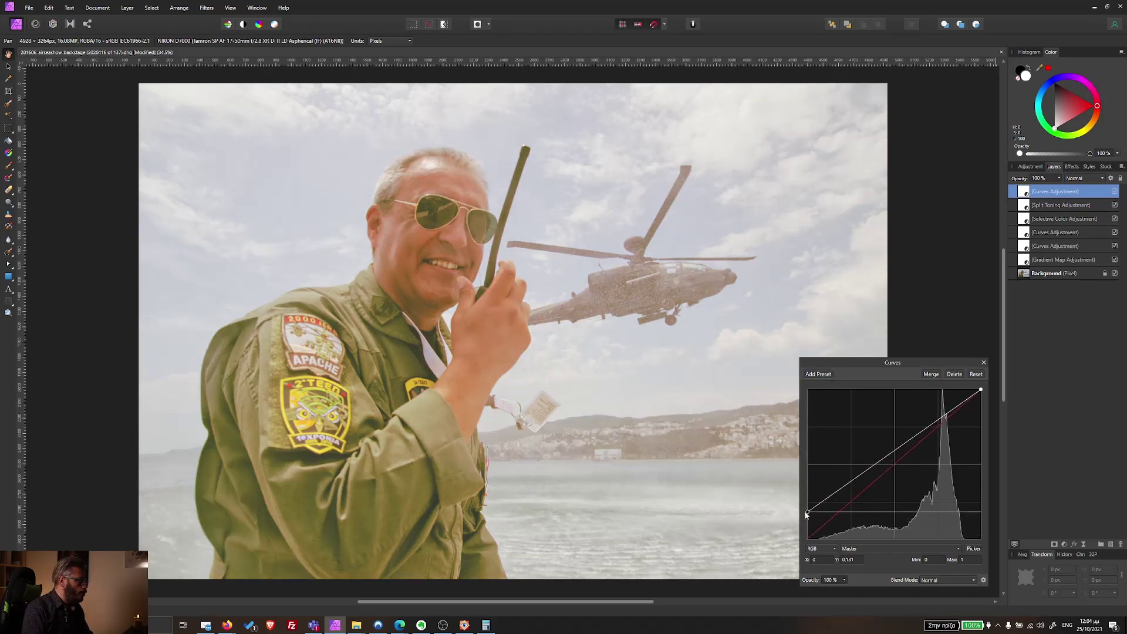
Step: Shape the curve with a lowered shadow point and a slightly raised midtone point
{"action": "left_click", "coordinate": [850, 481]}
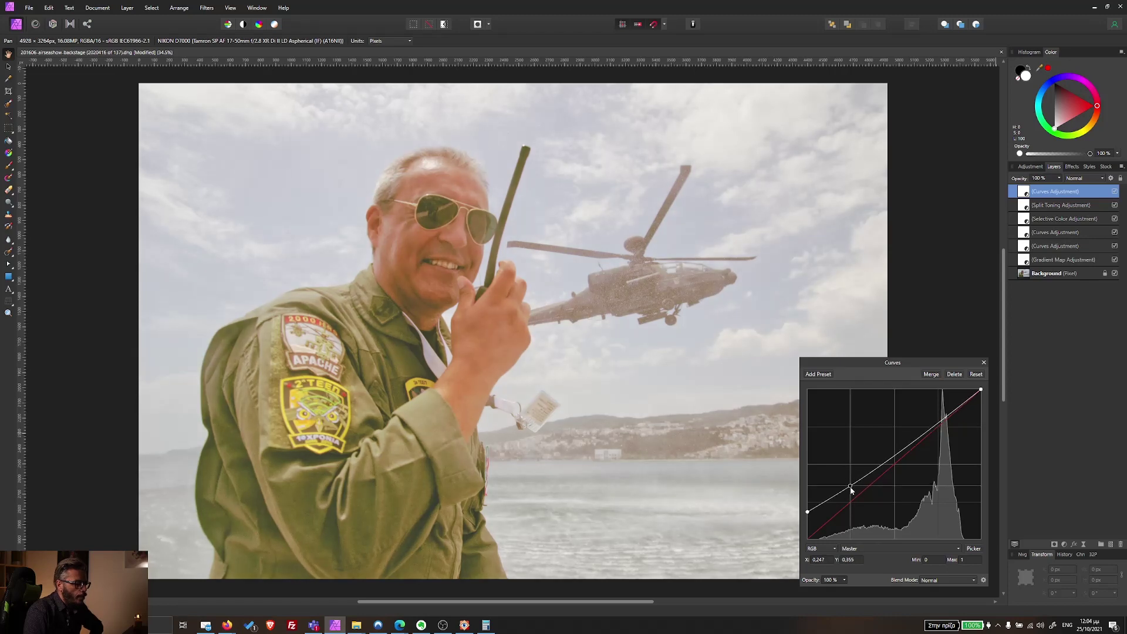
{"action": "left_click_drag", "start_coordinate": [849, 481], "coordinate": [852, 503]}
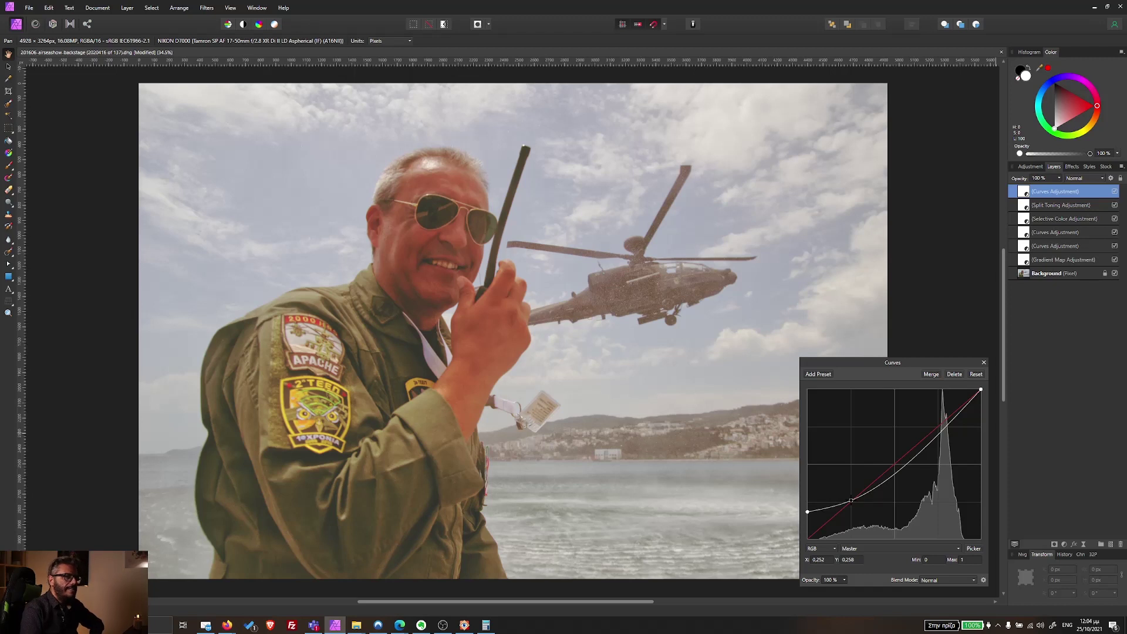
{"action": "left_click", "coordinate": [909, 463]}
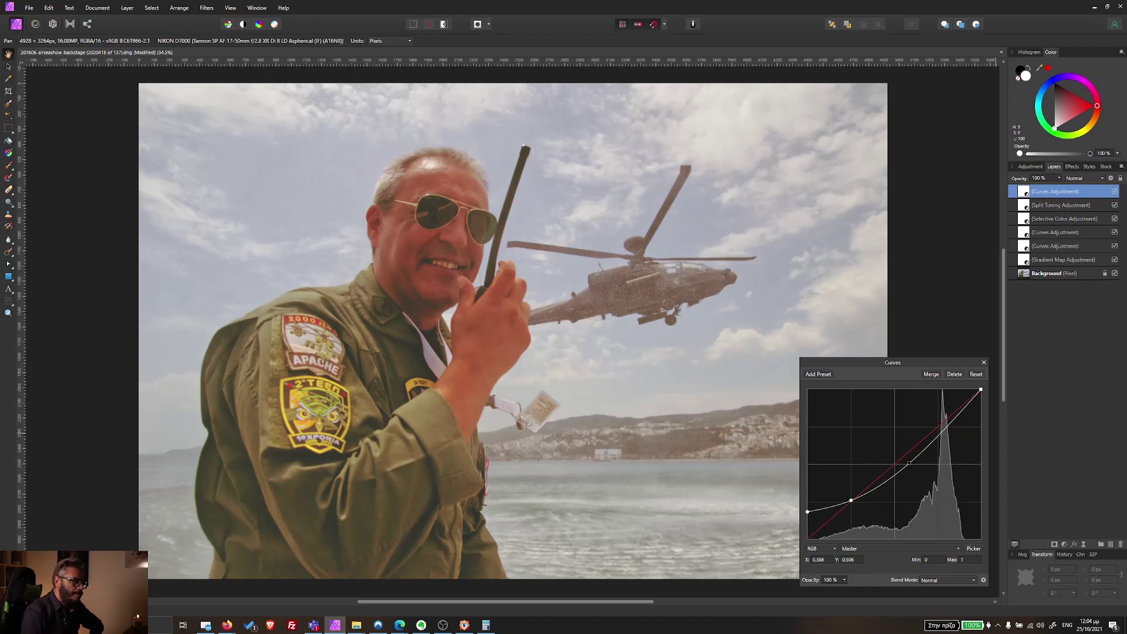
{"action": "left_click_drag", "start_coordinate": [910, 464], "coordinate": [896, 467]}
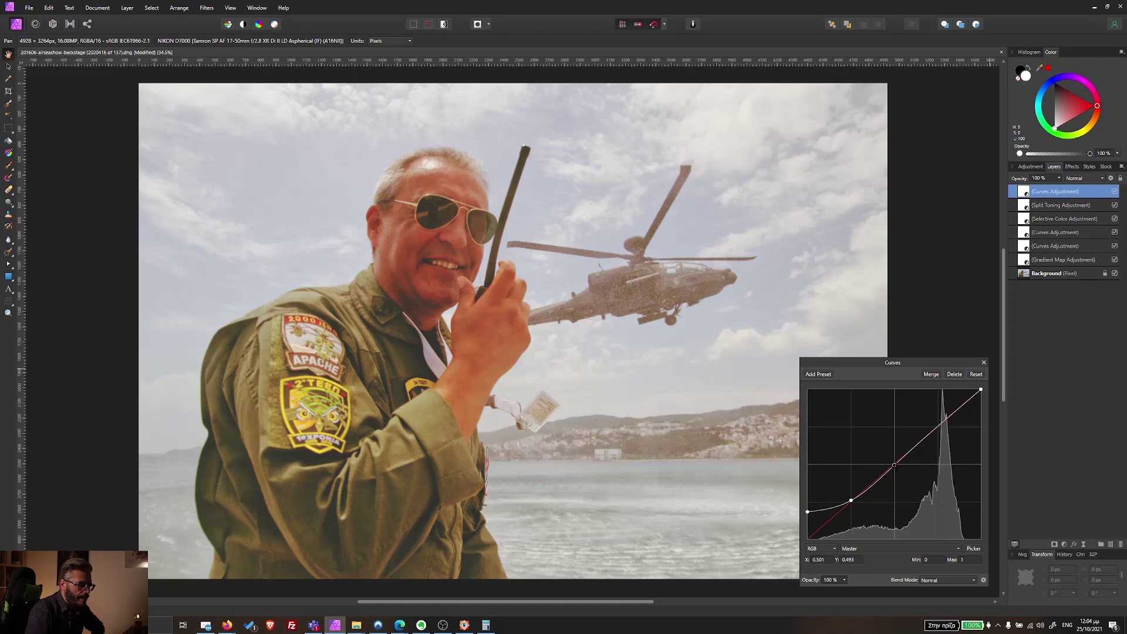
{"action": "left_click_drag", "start_coordinate": [894, 467], "coordinate": [896, 469]}
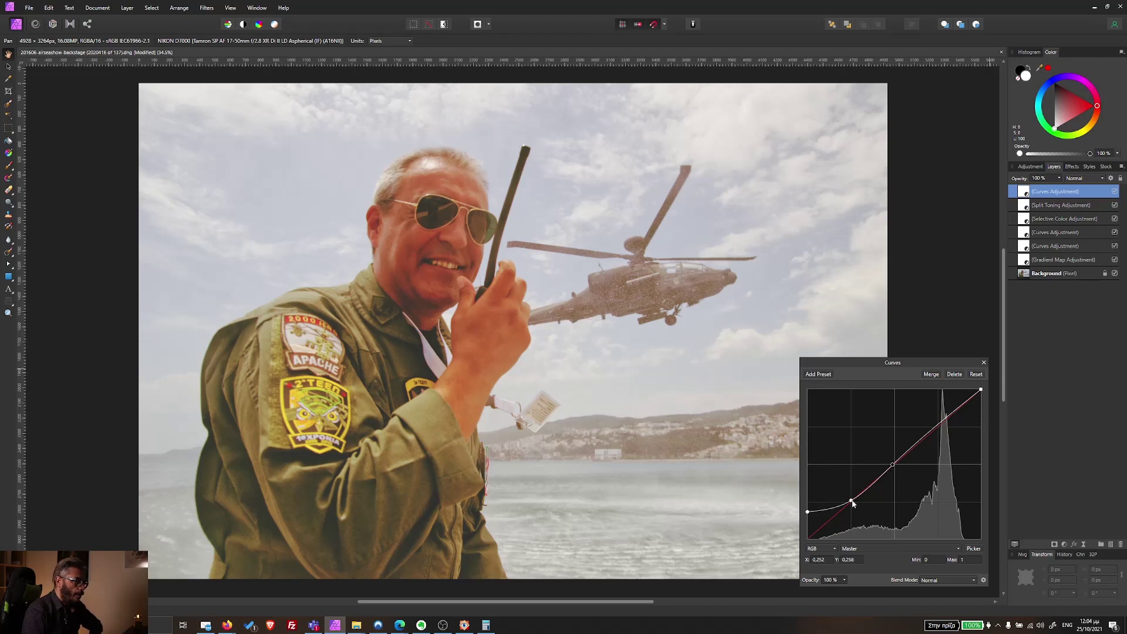
{"action": "left_click_drag", "start_coordinate": [852, 502], "coordinate": [852, 505]}
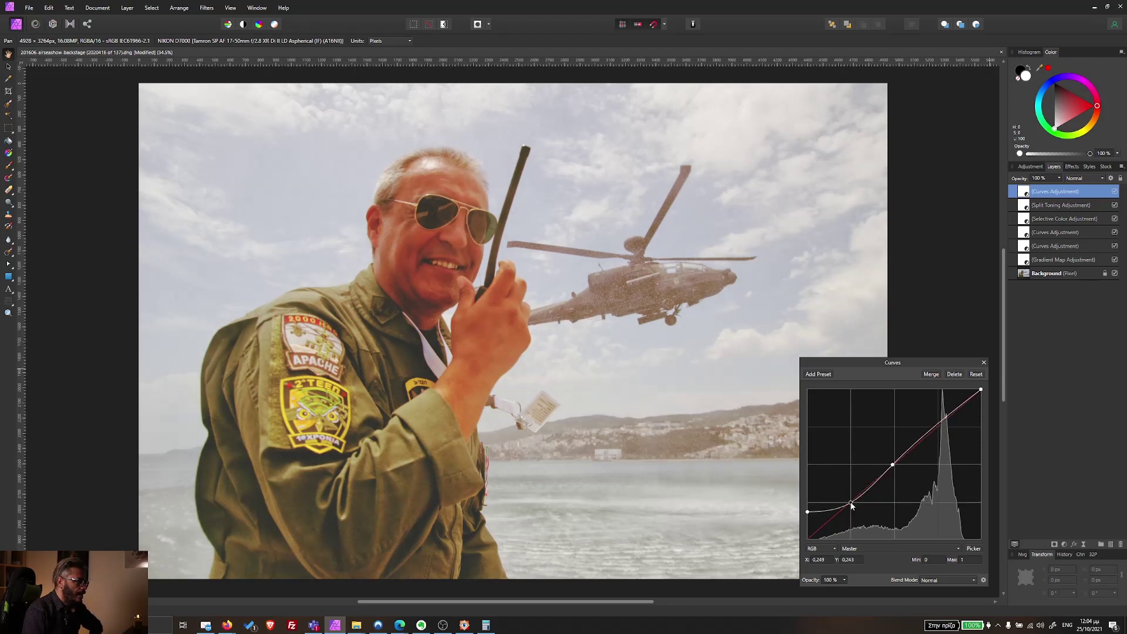
{"action": "left_click", "coordinate": [984, 363]}
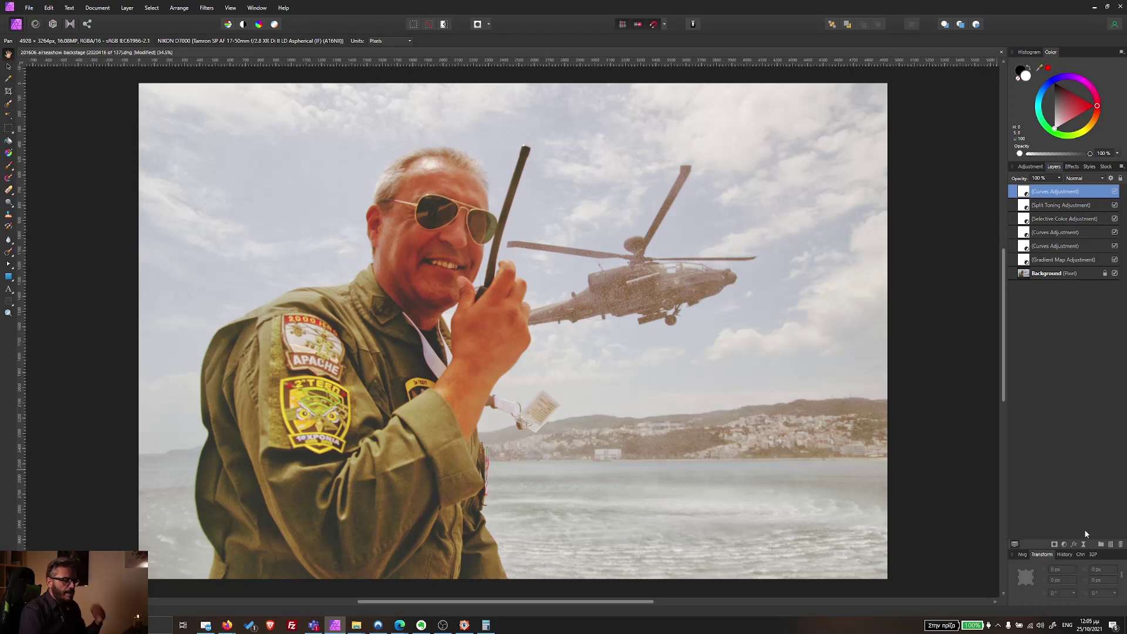
Step: Add an HSL adjustment layer and target the yellow colour range
{"action": "left_click", "coordinate": [1066, 546]}
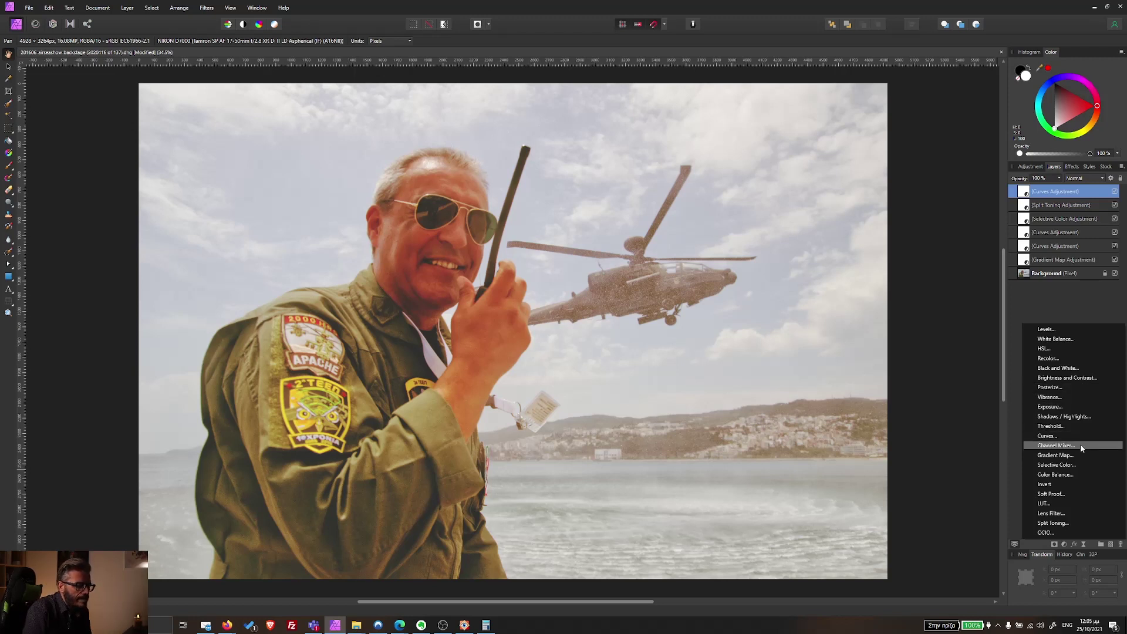
{"action": "left_click", "coordinate": [1040, 351]}
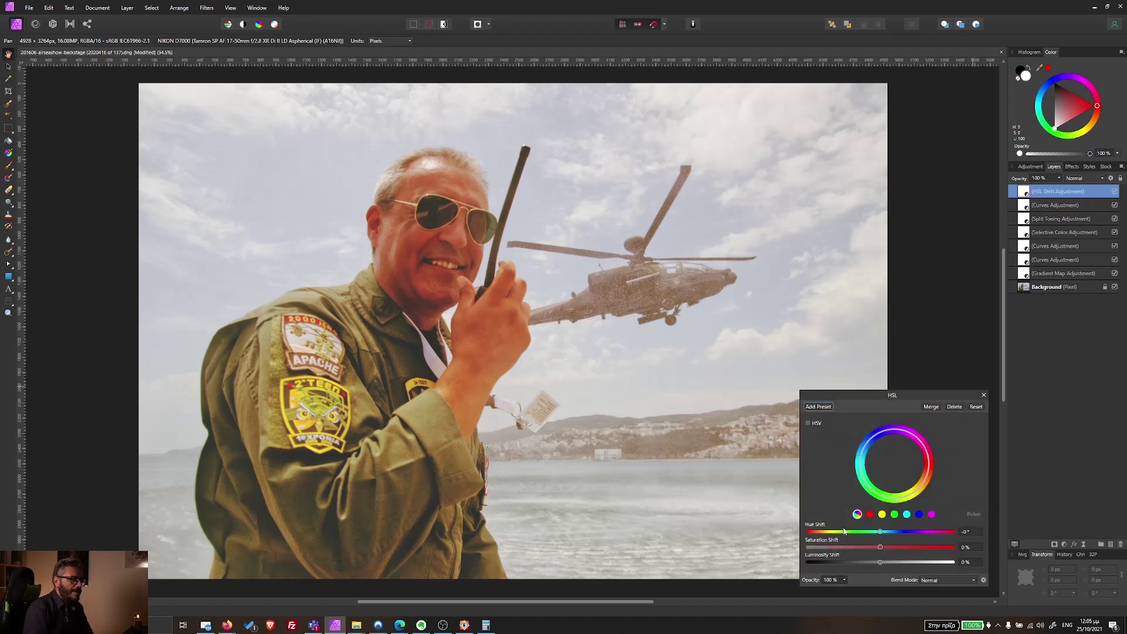
{"action": "left_click", "coordinate": [869, 515]}
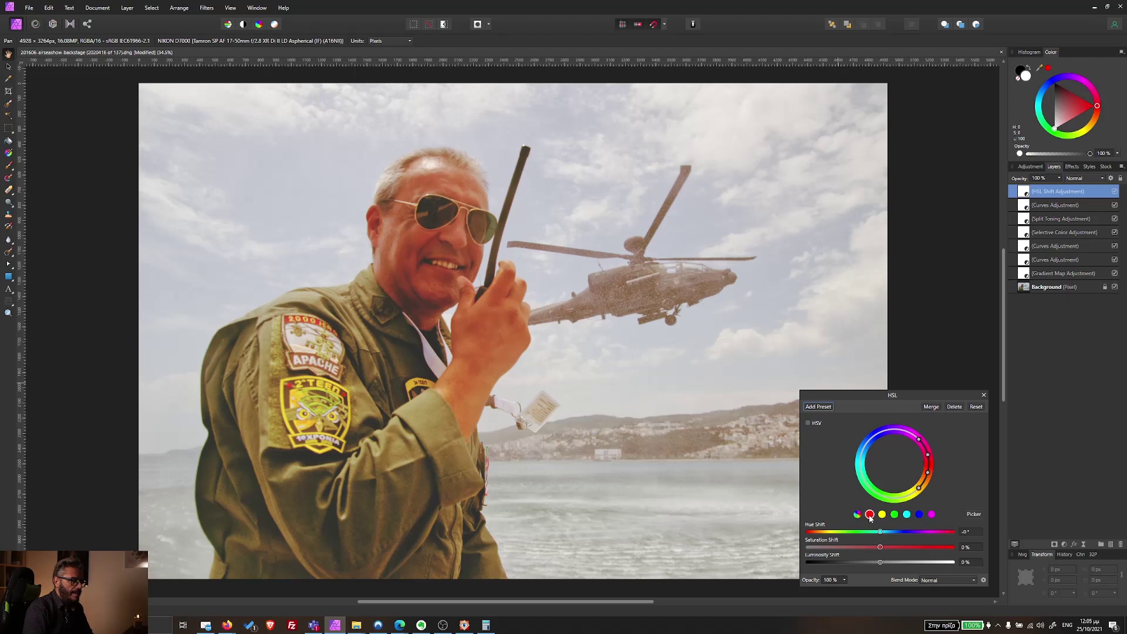
{"action": "left_click", "coordinate": [882, 515]}
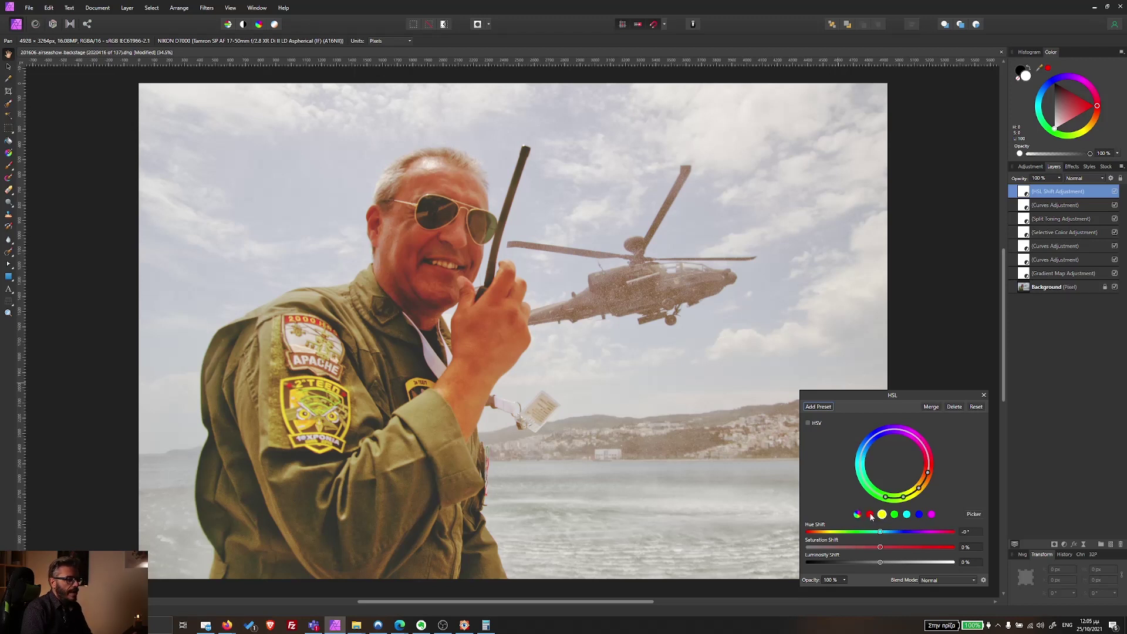
Step: Sample the skin tone from the pilot's face and reduce its saturation slightly
{"action": "left_click", "coordinate": [977, 514]}
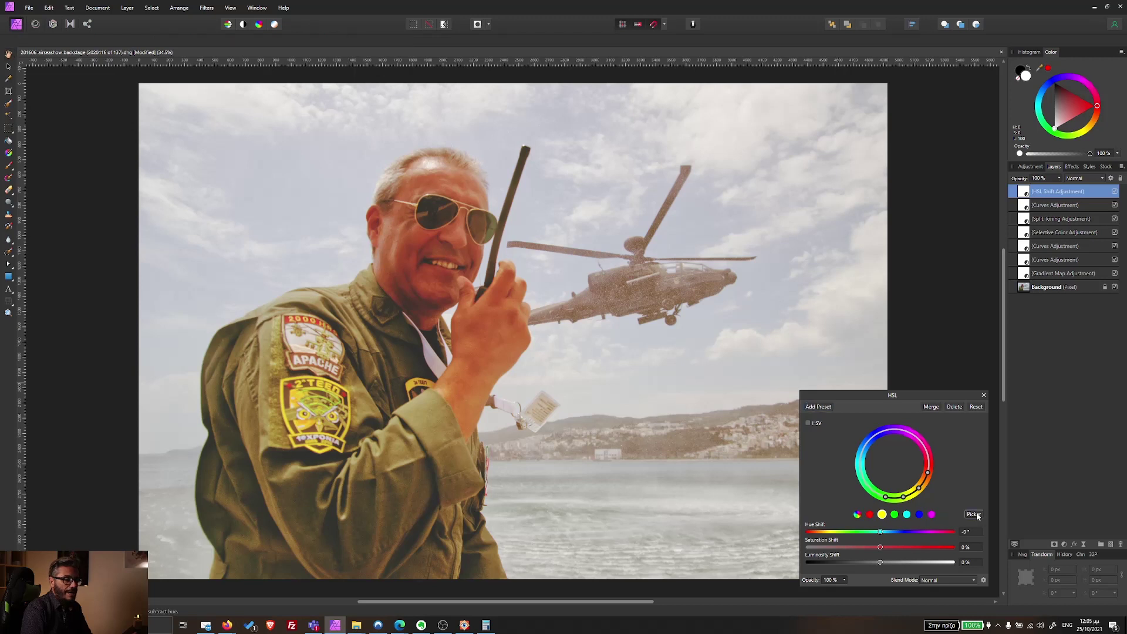
{"action": "left_click", "coordinate": [411, 254]}
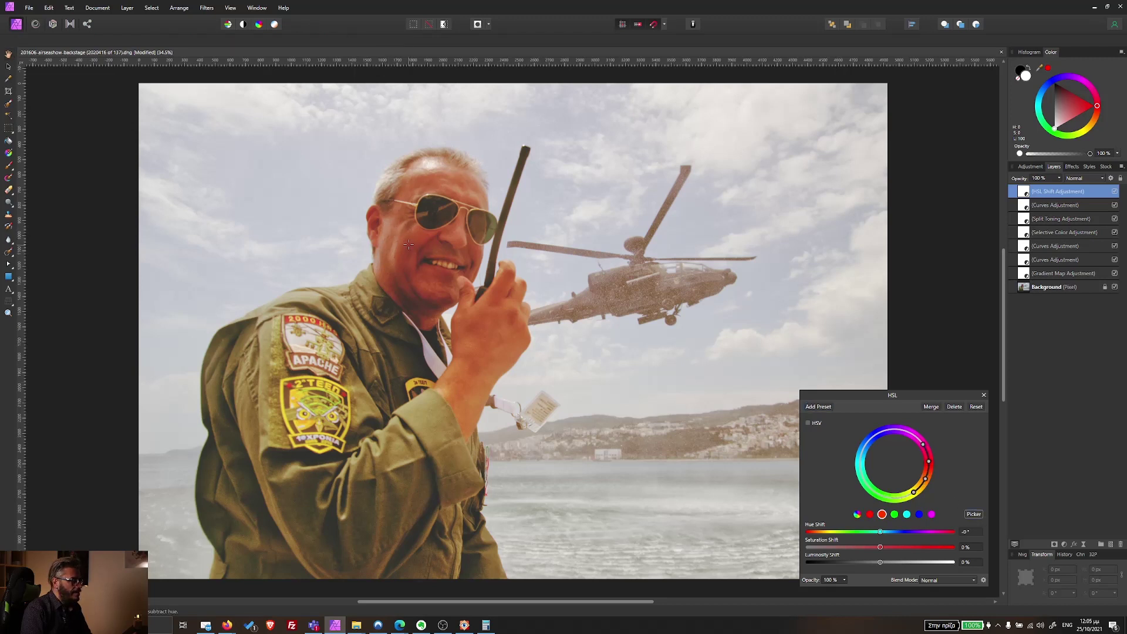
{"action": "left_click", "coordinate": [411, 252]}
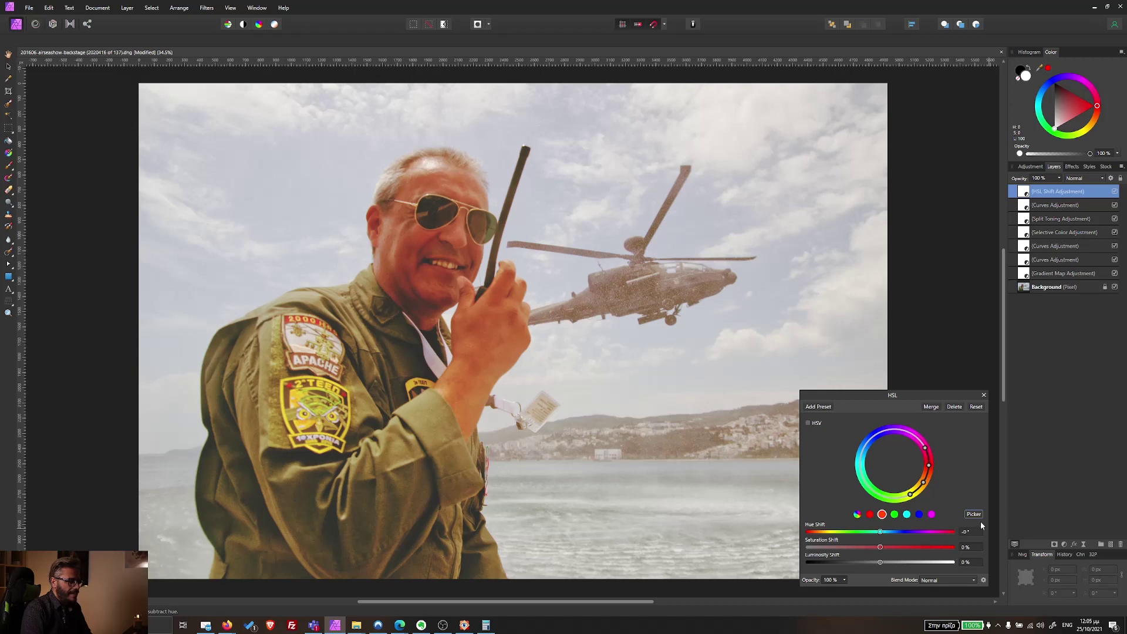
{"action": "left_click", "coordinate": [406, 239]}
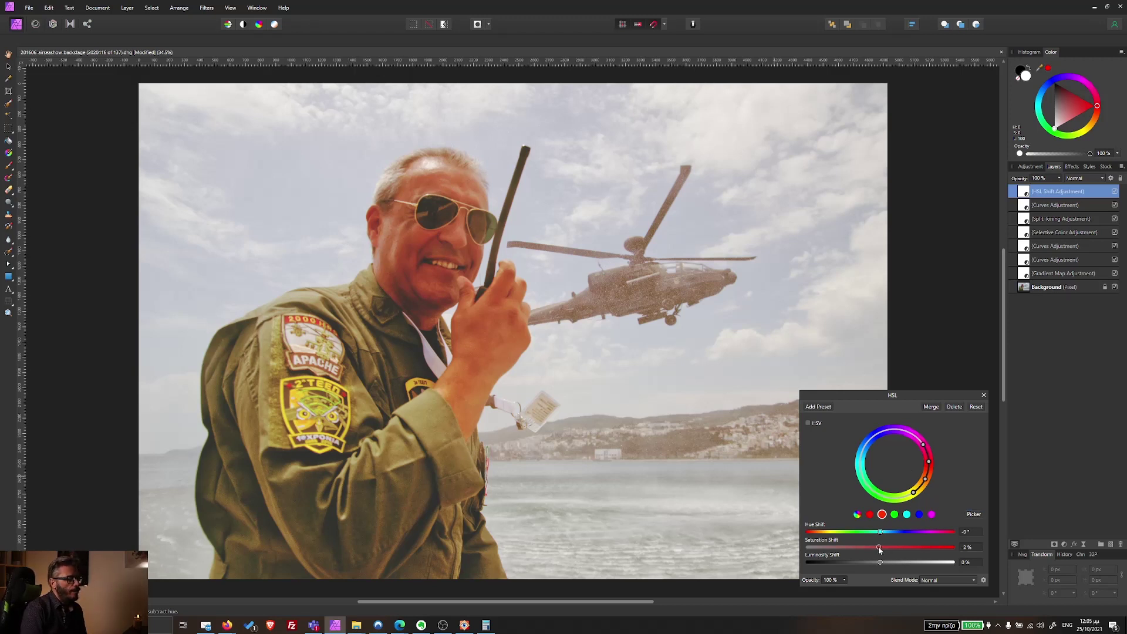
{"action": "left_click_drag", "start_coordinate": [879, 549], "coordinate": [875, 549]}
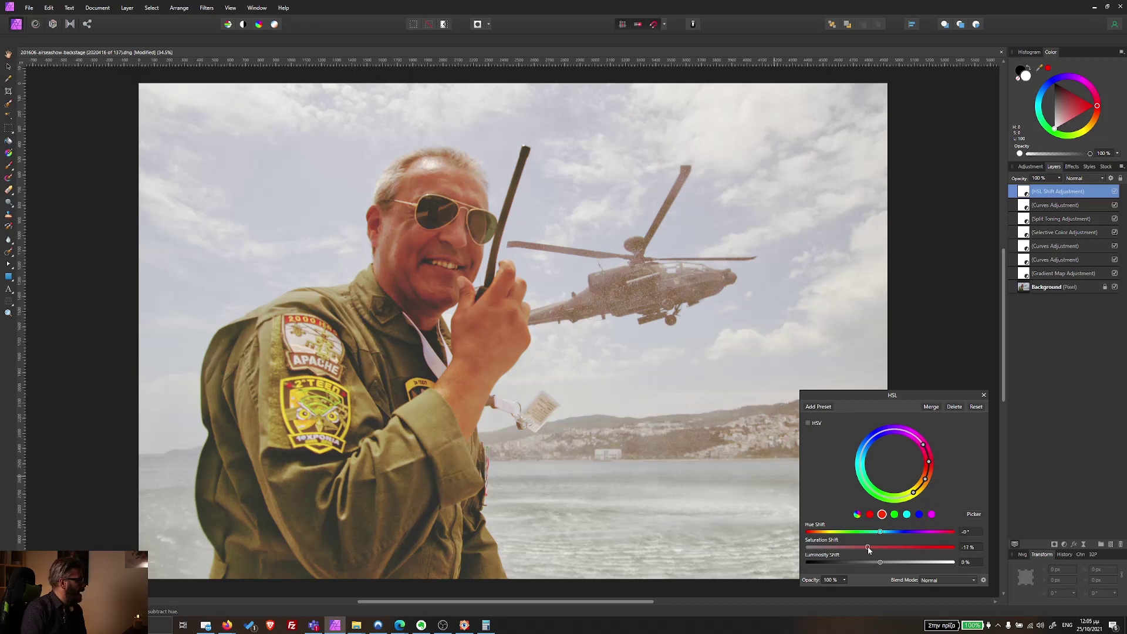
{"action": "left_click", "coordinate": [984, 395]}
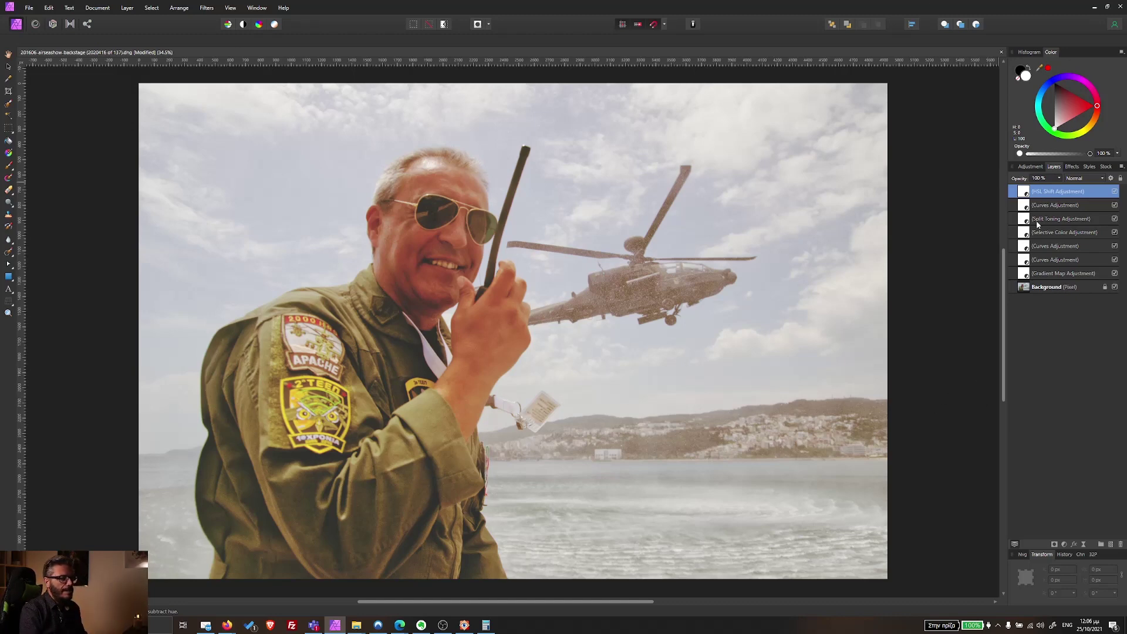
{"action": "left_click", "coordinate": [1066, 272], "text": "shift"}
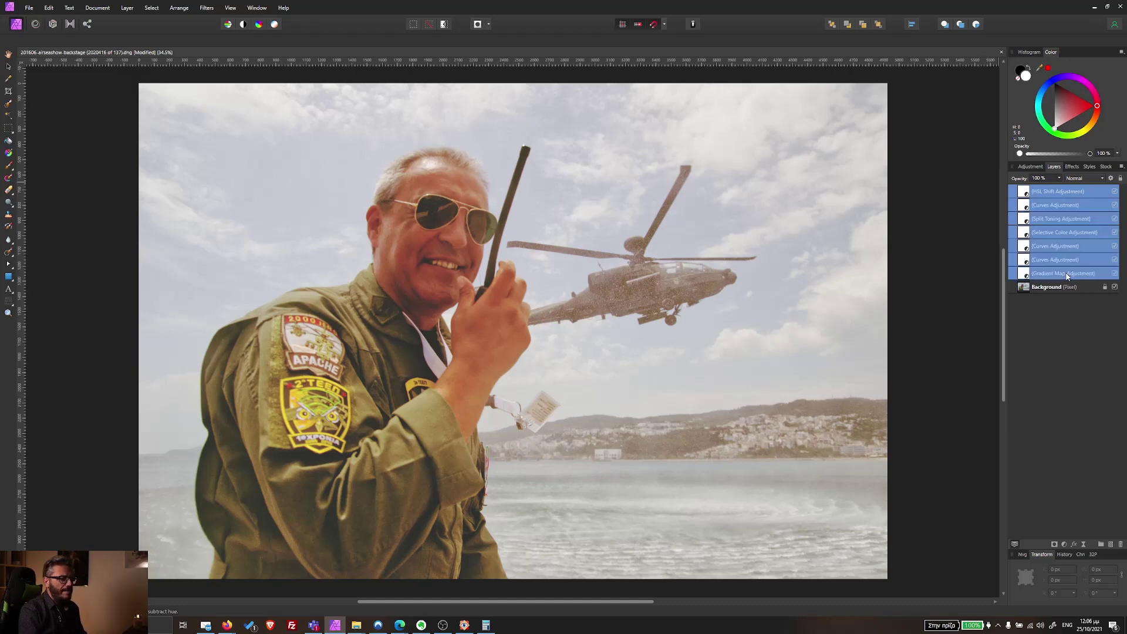
{"action": "left_click", "coordinate": [1115, 273]}
{"action": "left_click", "coordinate": [1116, 274]}
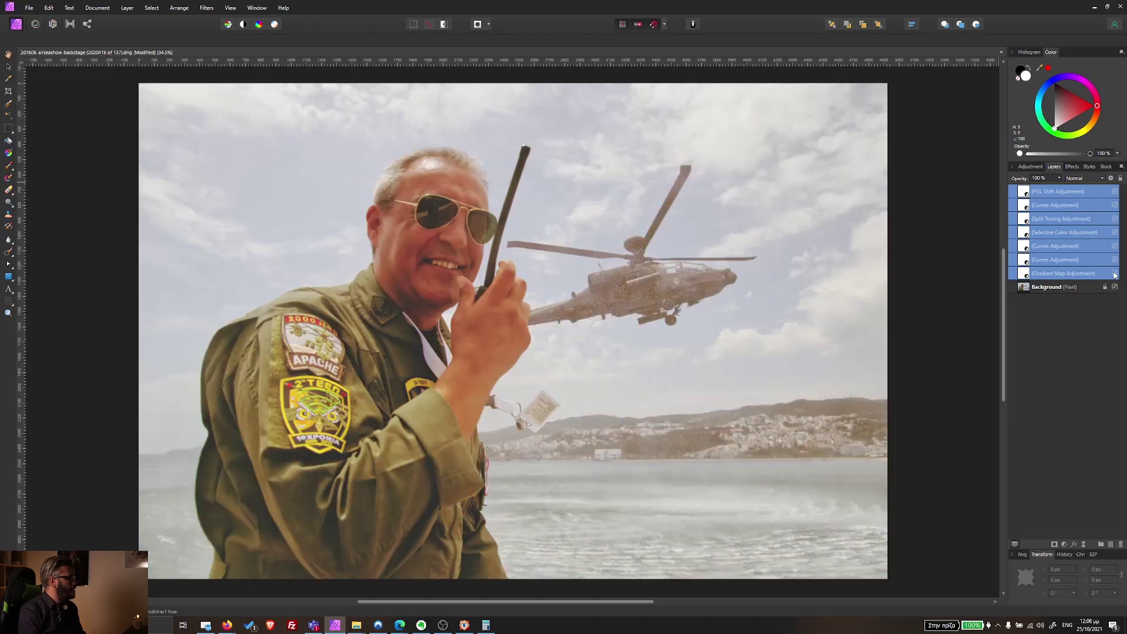
{"action": "left_click", "coordinate": [1115, 273]}
{"action": "left_click", "coordinate": [1115, 274]}
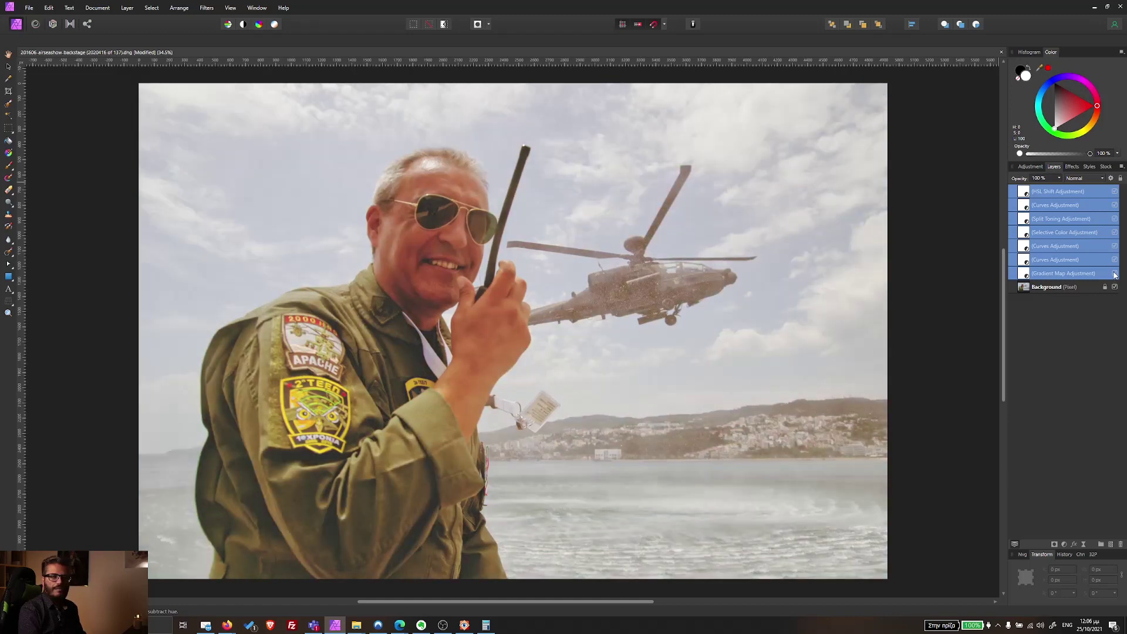
{"action": "left_click", "coordinate": [1081, 234]}
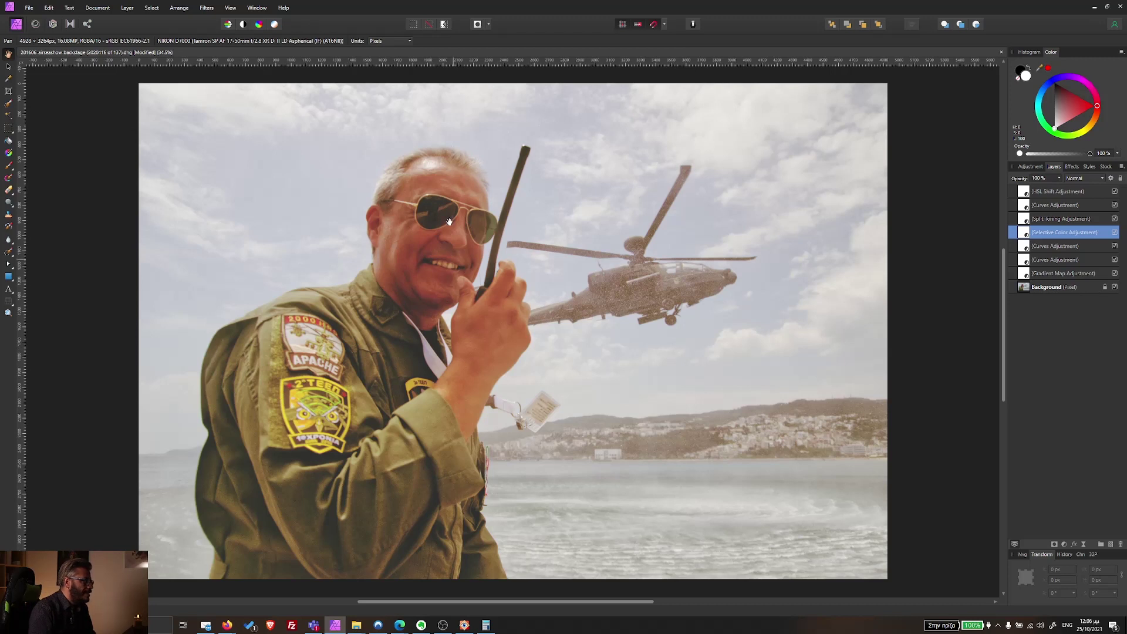
{"action": "left_click", "coordinate": [1052, 289]}
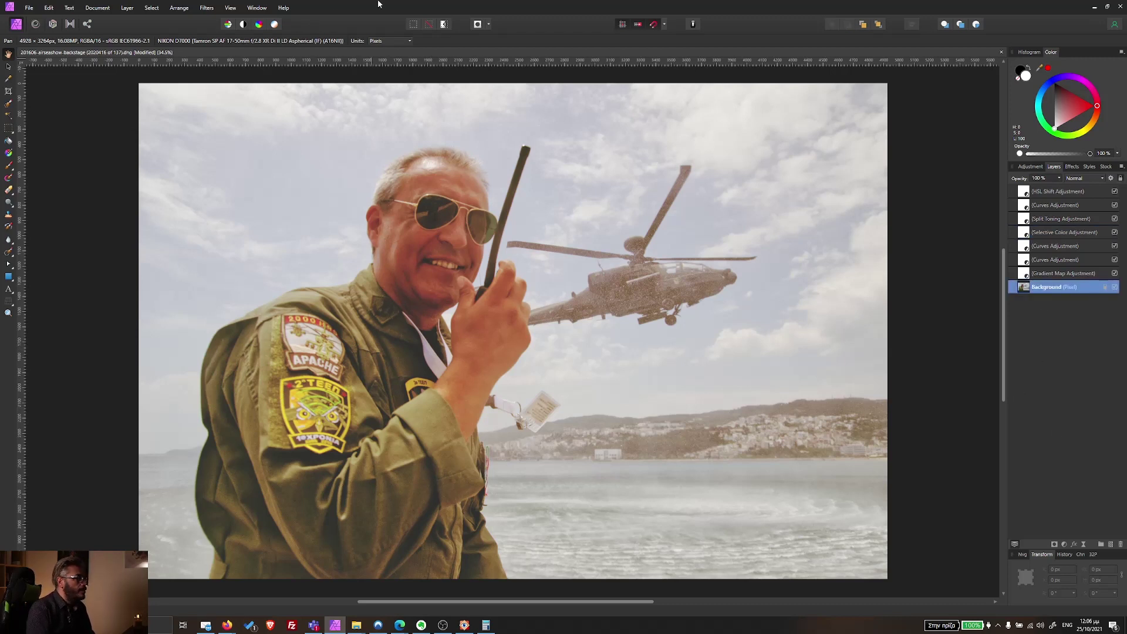
Step: Preview a High Pass filter on the photo, then cancel it without applying
{"action": "left_click", "coordinate": [206, 7]}
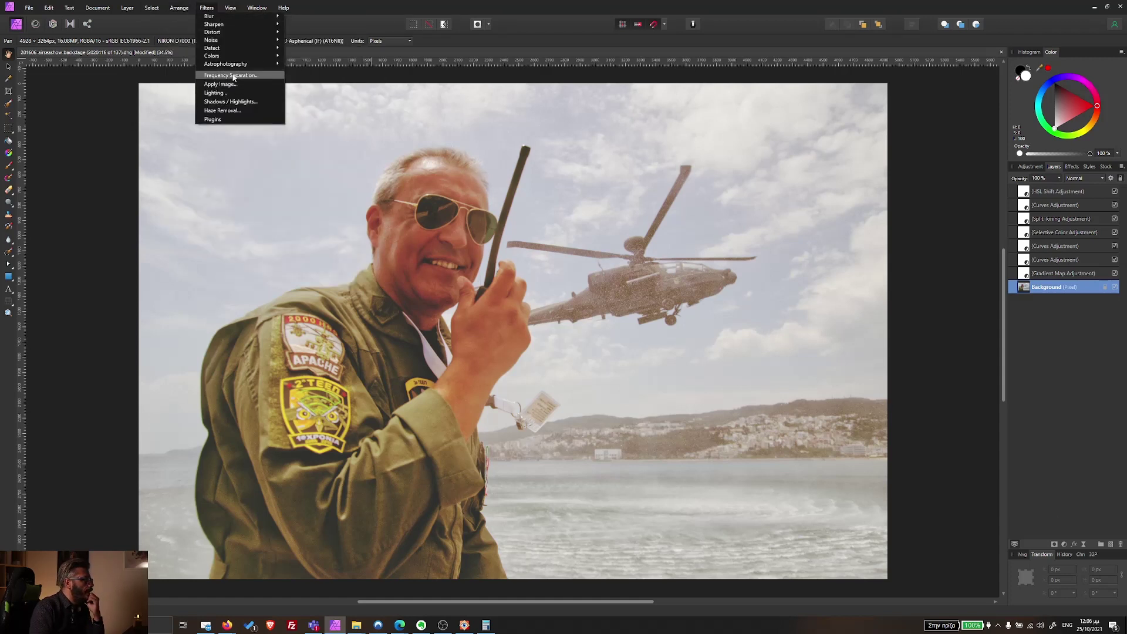
{"action": "mouse_move", "coordinate": [214, 24]}
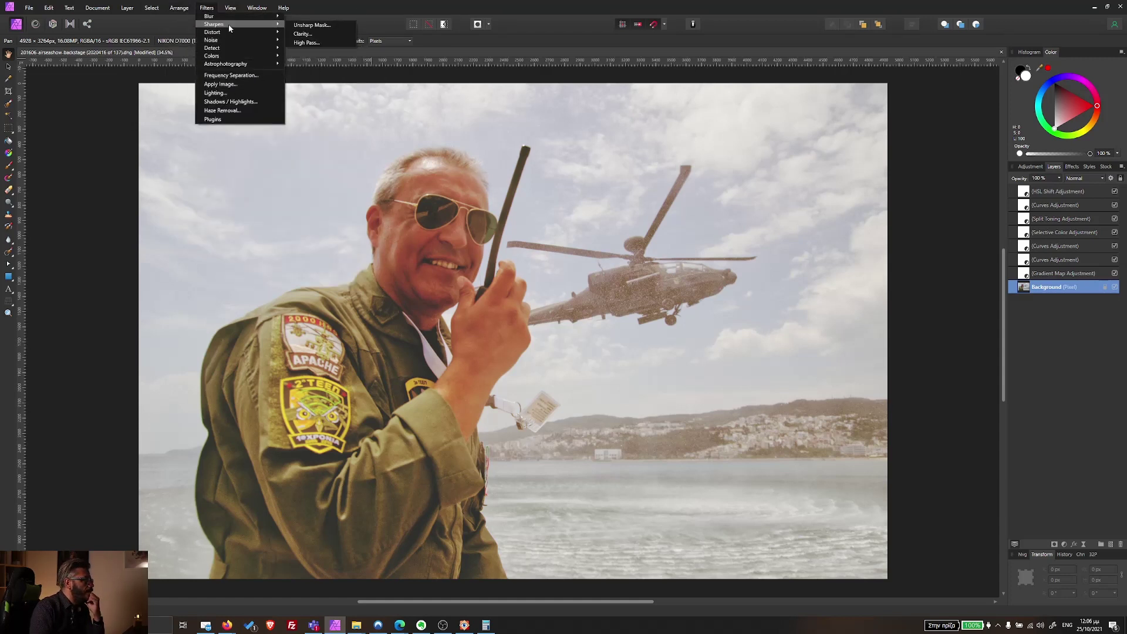
{"action": "left_click", "coordinate": [330, 42]}
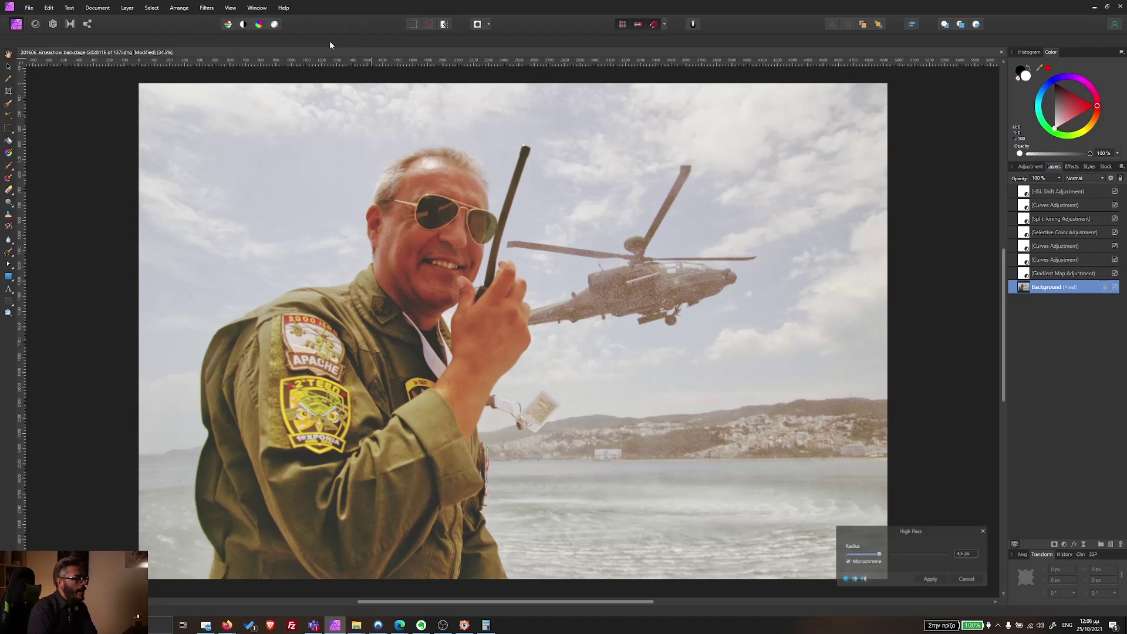
{"action": "left_click_drag", "start_coordinate": [904, 557], "coordinate": [910, 557]}
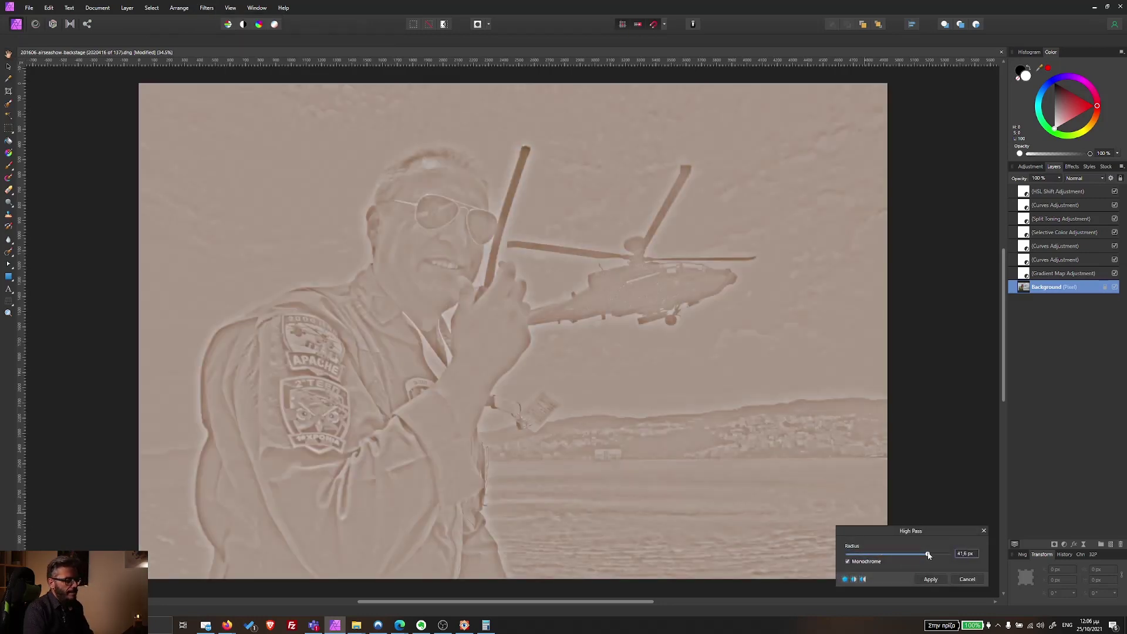
{"action": "left_click", "coordinate": [967, 580]}
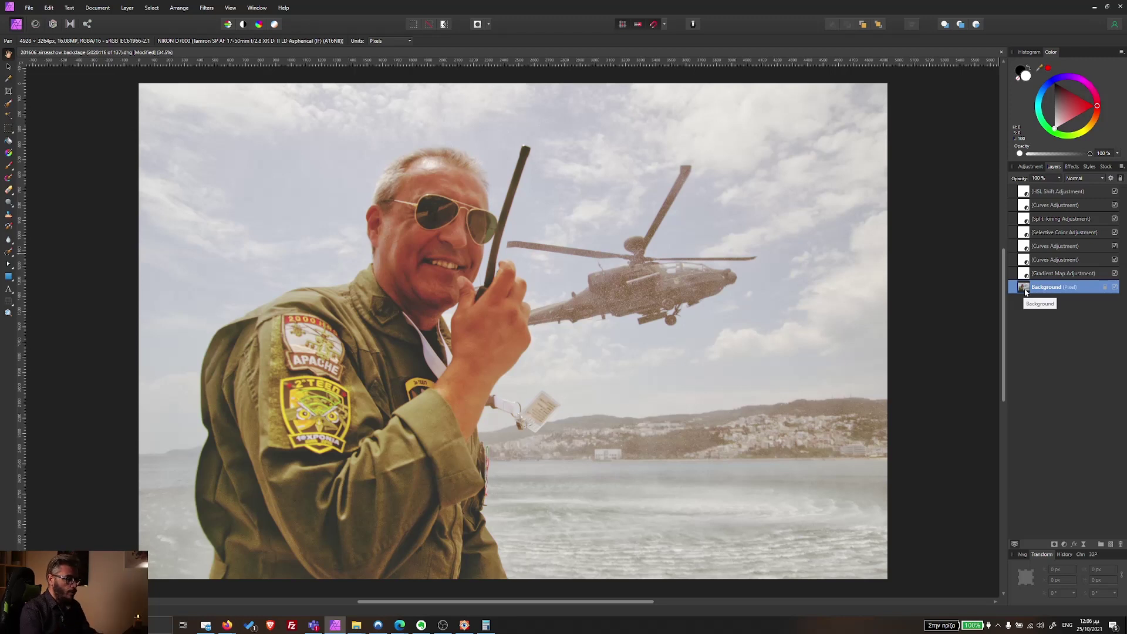
Step: Duplicate the Background layer and apply a High Pass filter of about 6 px to the copy
{"action": "key", "text": "ctrl+j"}
{"action": "left_click", "coordinate": [211, 7]}
{"action": "mouse_move", "coordinate": [213, 23]}
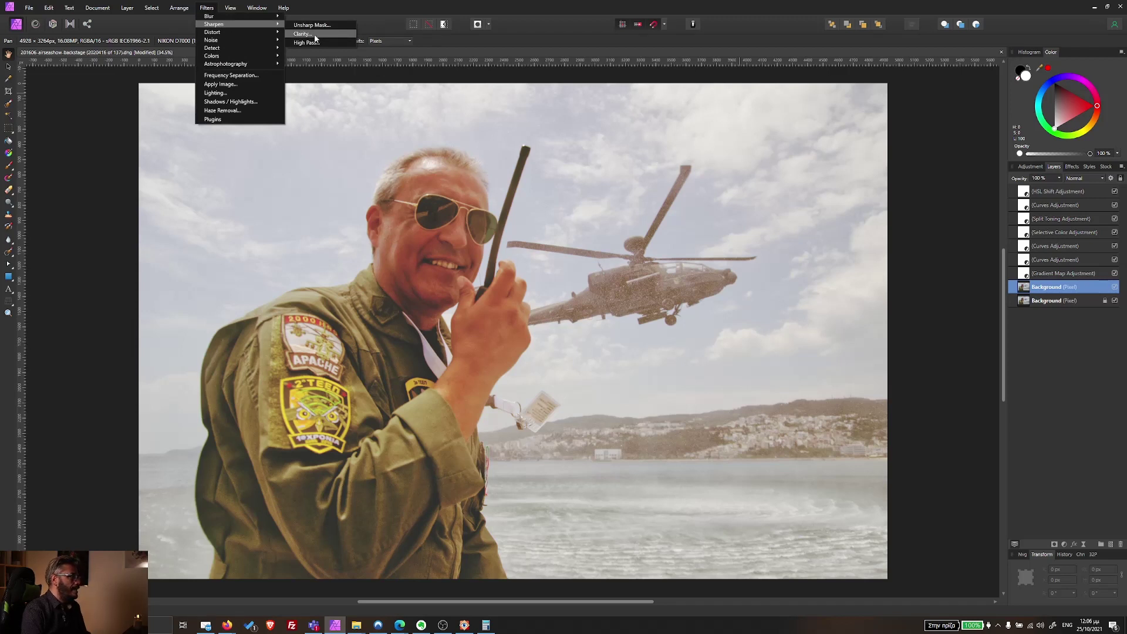
{"action": "left_click", "coordinate": [310, 42]}
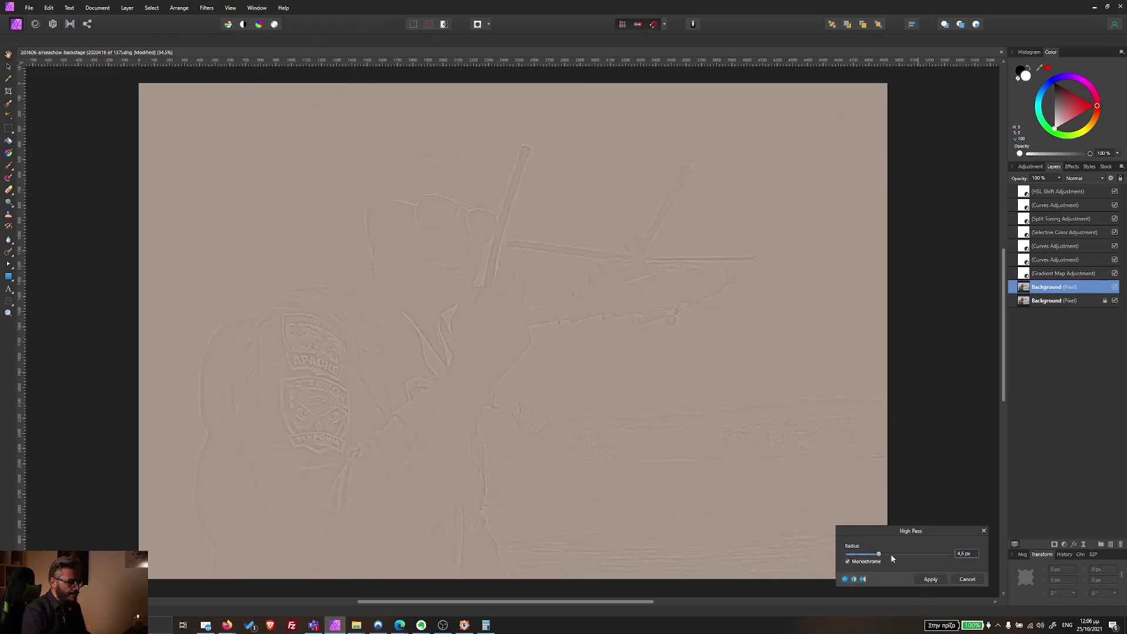
{"action": "left_click_drag", "start_coordinate": [879, 555], "coordinate": [883, 557]}
{"action": "left_click", "coordinate": [932, 579]}
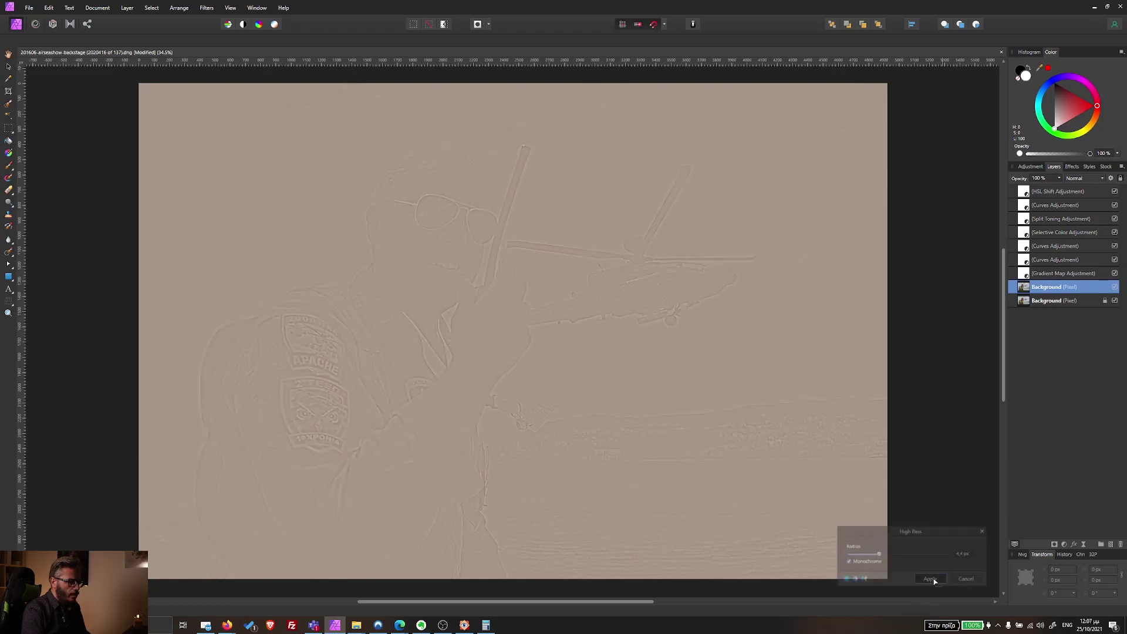
{"action": "left_click", "coordinate": [1086, 178]}
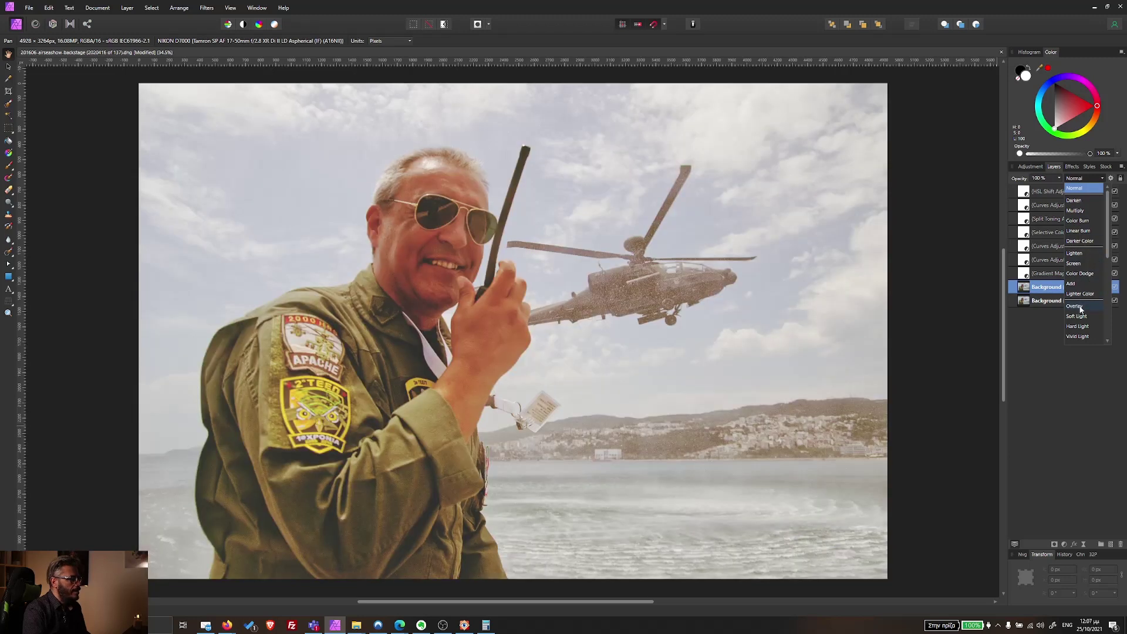
Step: Set the high-pass Background copy's blend mode to Overlay
{"action": "left_click", "coordinate": [1080, 306]}
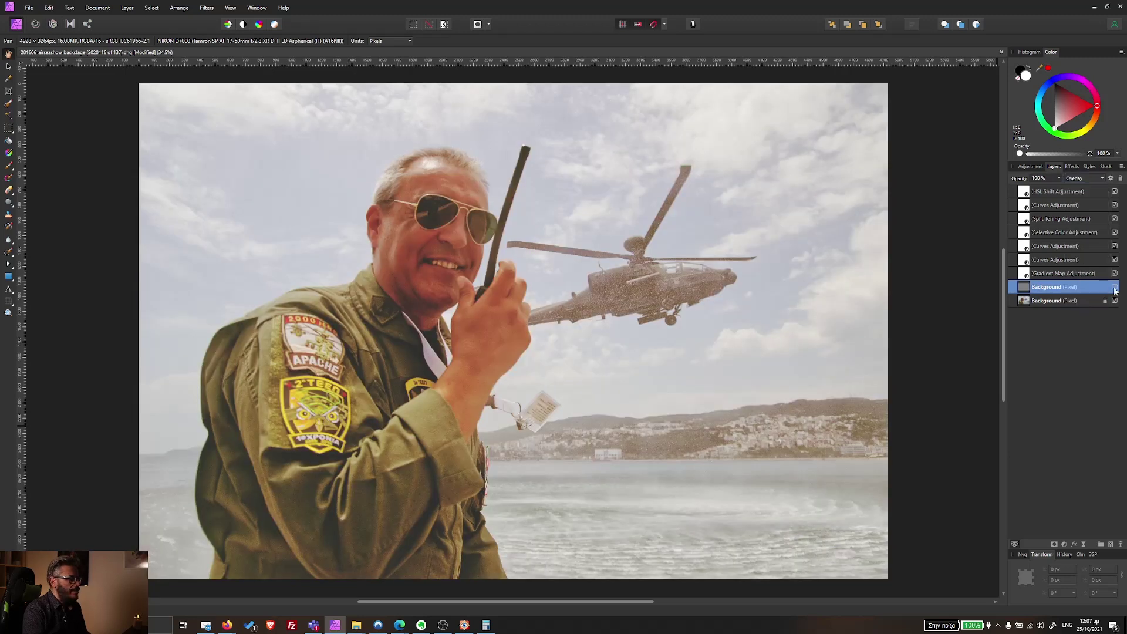